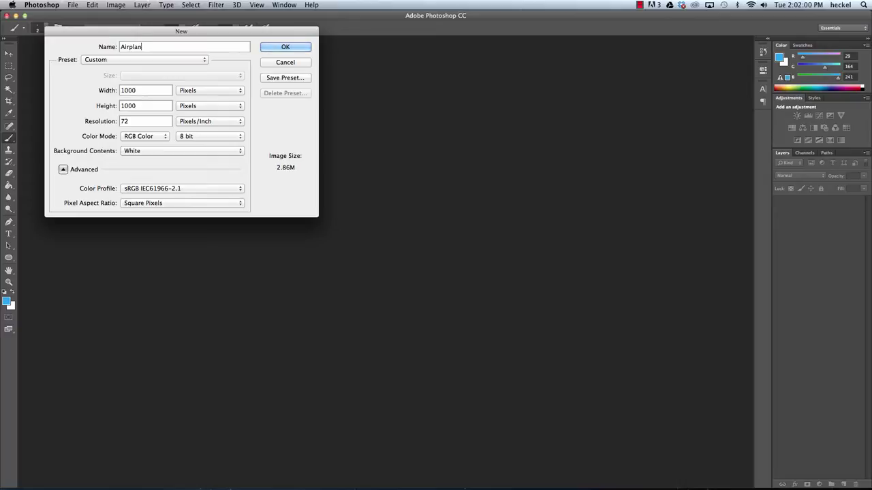
# Create a Custom-preset document 'Airplane Reference Images 1', 1000 × 1000 pixels at 72 ppi.
pyautogui.write('Reference Images 1')
pyautogui.moveTo(225, 31); pyautogui.dragTo(297, 64)
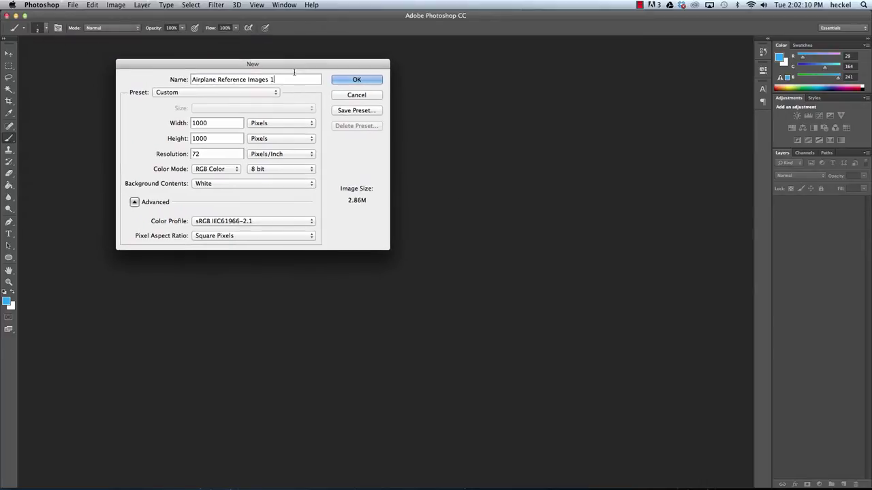
pyautogui.click(219, 92)
pyautogui.click(169, 93)
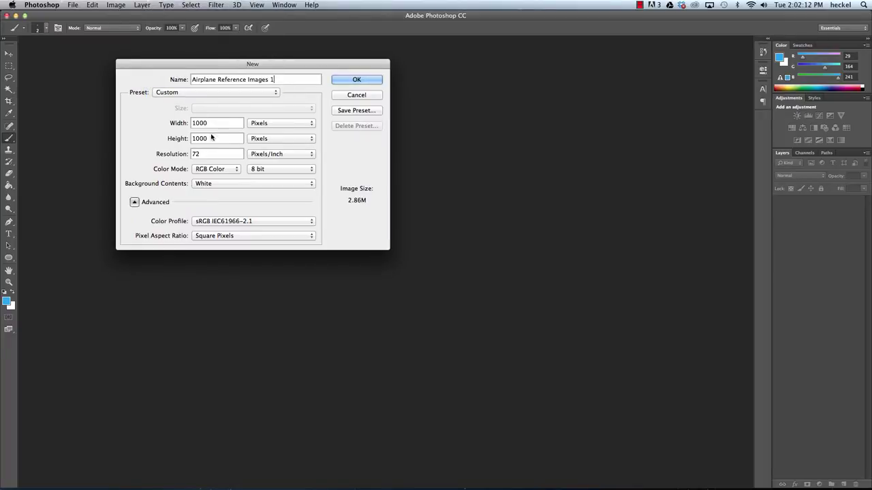
pyautogui.doubleClick(216, 125)
pyautogui.write('1000')
pyautogui.doubleClick(211, 136)
pyautogui.write('1000')
pyautogui.click(273, 124)
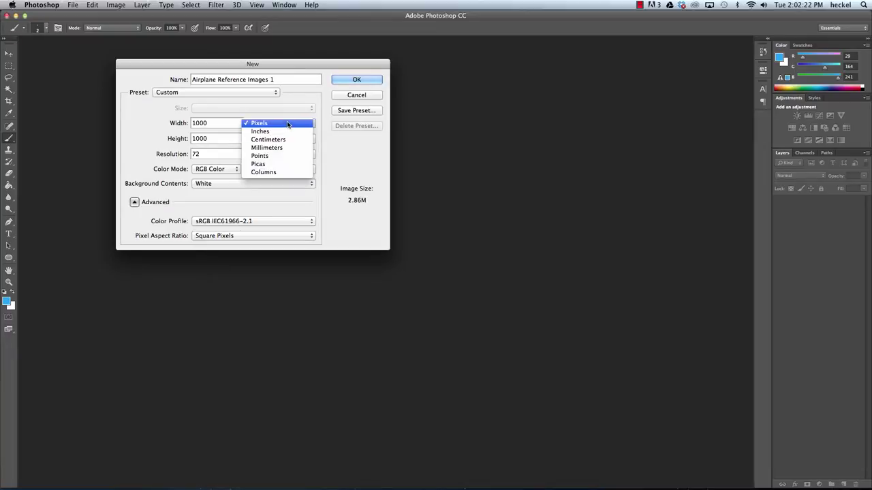
pyautogui.click(285, 123)
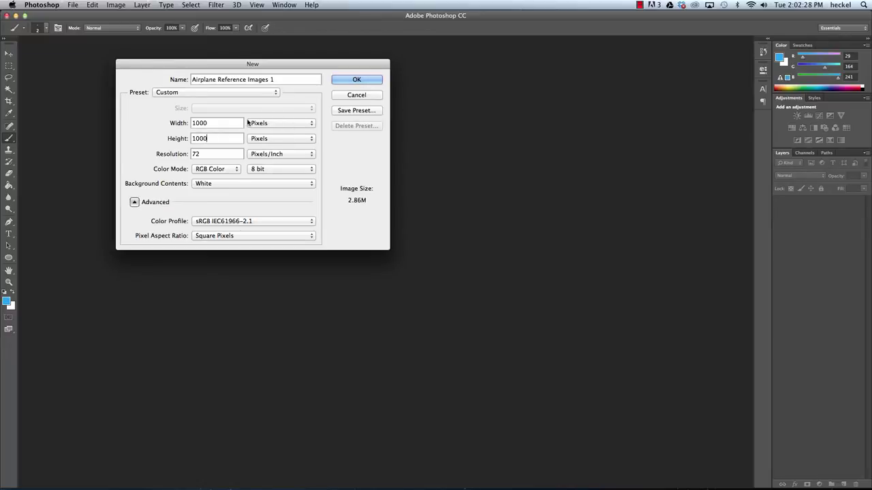
pyautogui.doubleClick(196, 153)
pyautogui.click(356, 81)
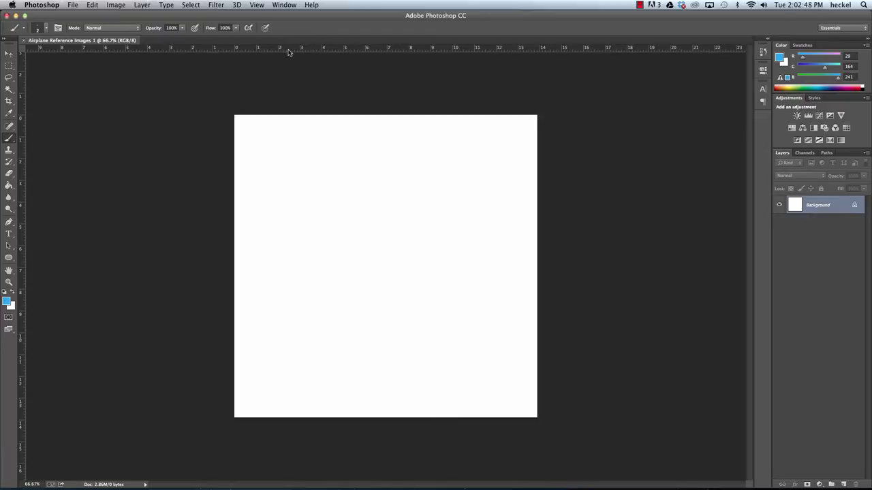
# Turn View > Rulers off and back on so rulers show, and select the Move tool.
pyautogui.click(257, 5)
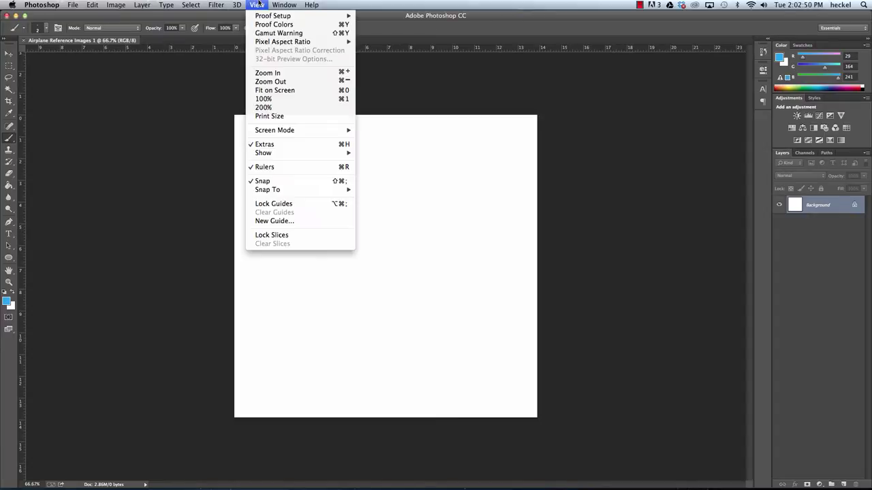
pyautogui.click(305, 168)
pyautogui.click(257, 5)
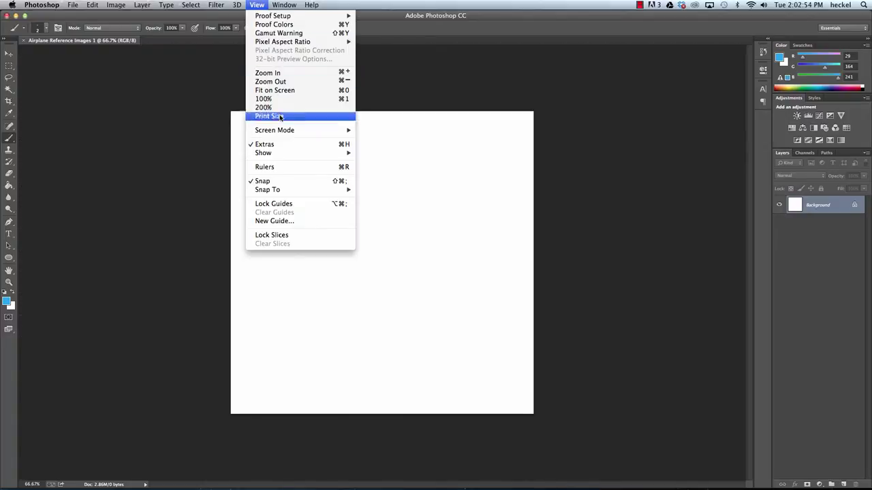
pyautogui.click(292, 167)
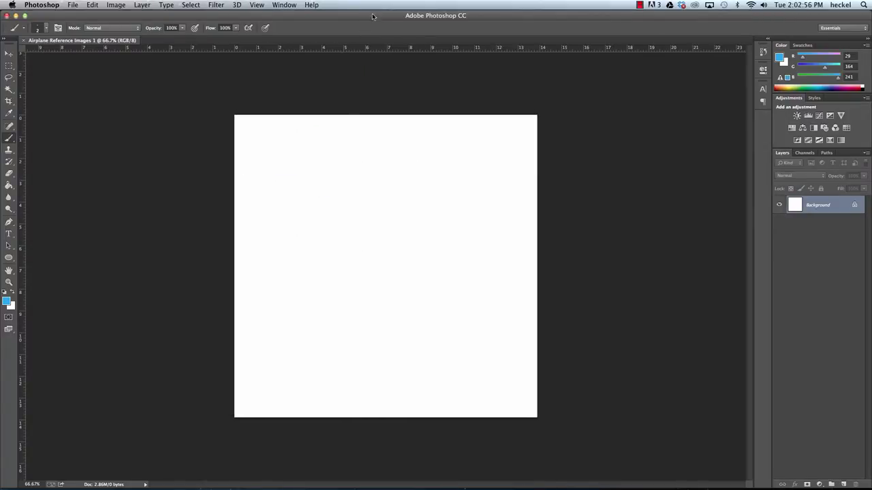
pyautogui.click(14, 55)
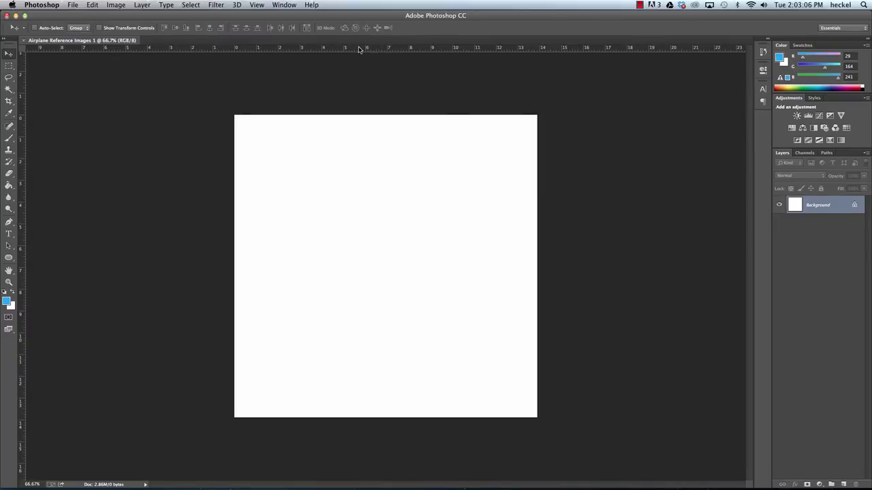
# Drag one horizontal and one vertical guide from the rulers to cross at the canvas centre.
pyautogui.moveTo(378, 50); pyautogui.dragTo(400, 266)
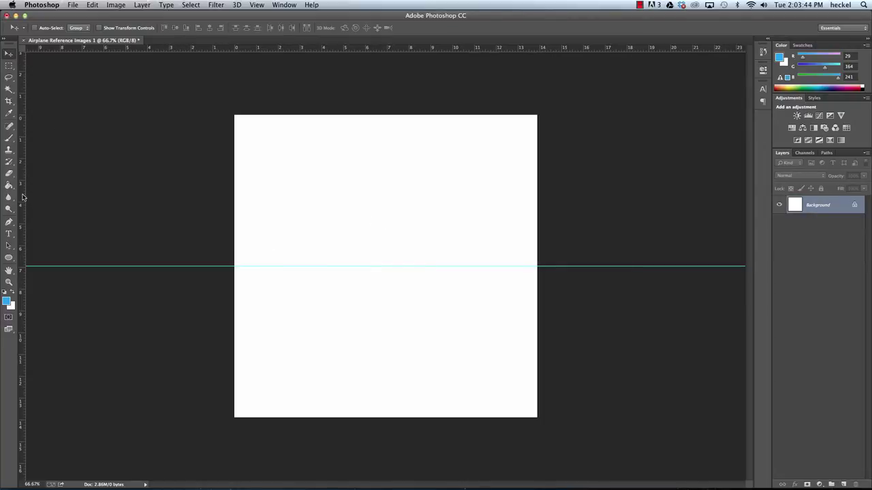
pyautogui.moveTo(20, 206); pyautogui.dragTo(386, 212)
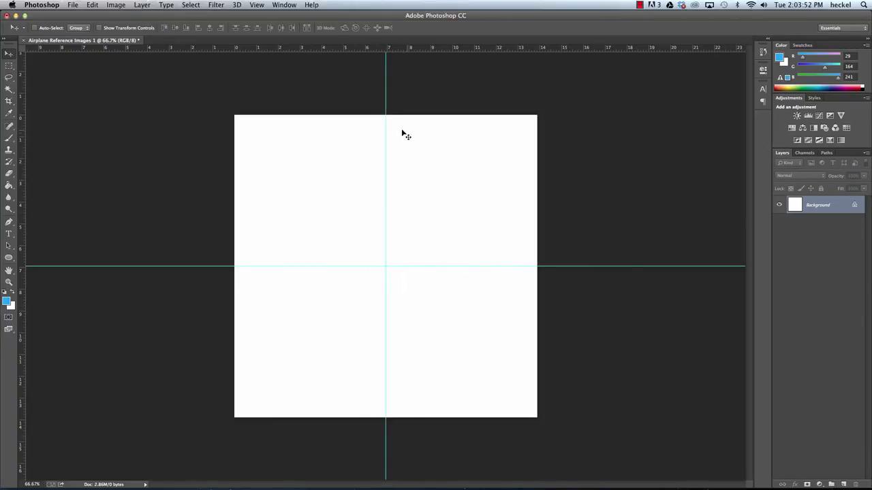
pyautogui.doubleClick(824, 210)
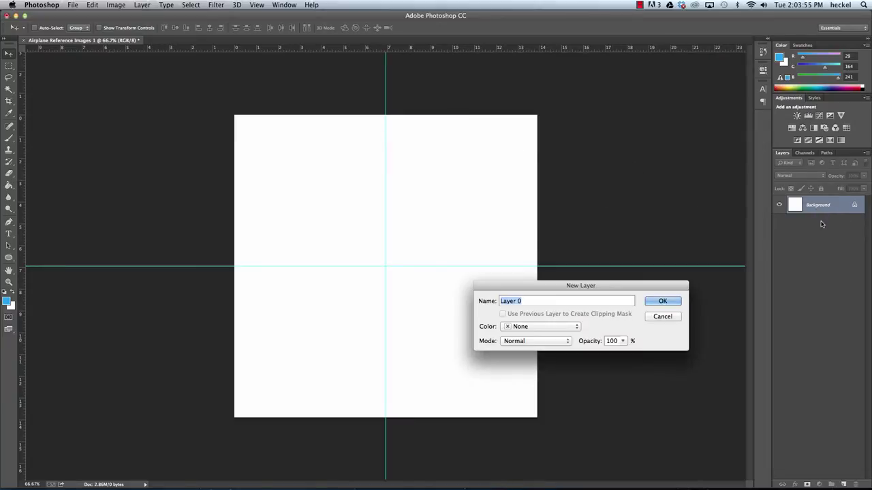
# Convert the Background to Layer 0 and add a new empty layer named 'Grid' above it.
pyautogui.click(663, 301)
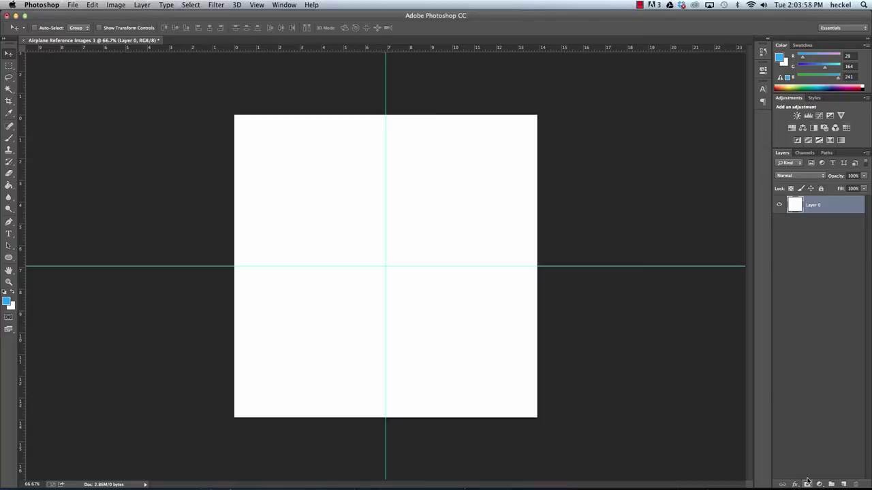
pyautogui.click(844, 484)
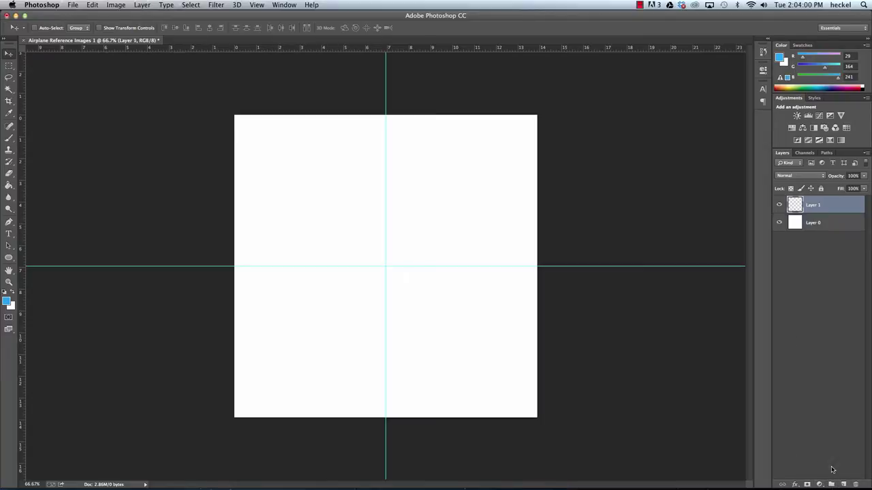
pyautogui.doubleClick(819, 205)
pyautogui.write('Grid')
pyautogui.press('Return')
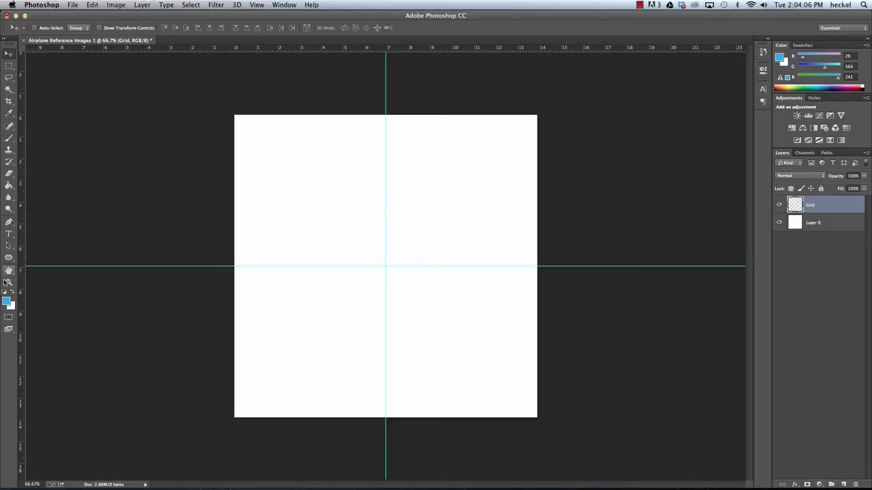
pyautogui.click(9, 139)
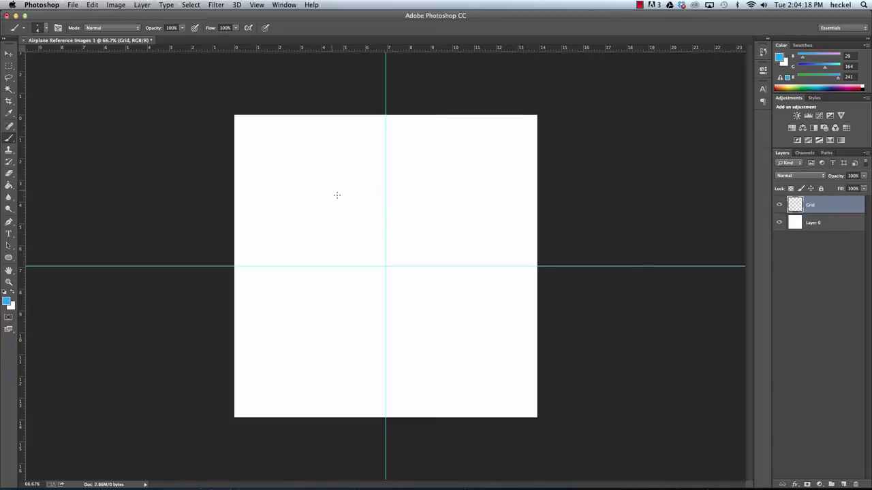
# Undo two test brush strokes and set the foreground colour to black.
pyautogui.moveTo(317, 156); pyautogui.dragTo(336, 230)
pyautogui.press('super+z')
pyautogui.moveTo(316, 145); pyautogui.dragTo(339, 224)
pyautogui.press('super+z')
pyautogui.click(7, 301)
pyautogui.moveTo(662, 160); pyautogui.dragTo(502, 218)
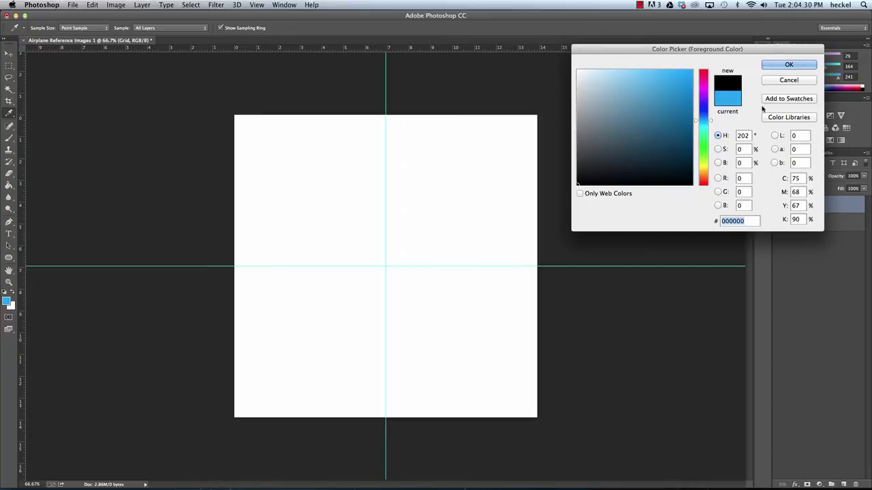
pyautogui.click(789, 64)
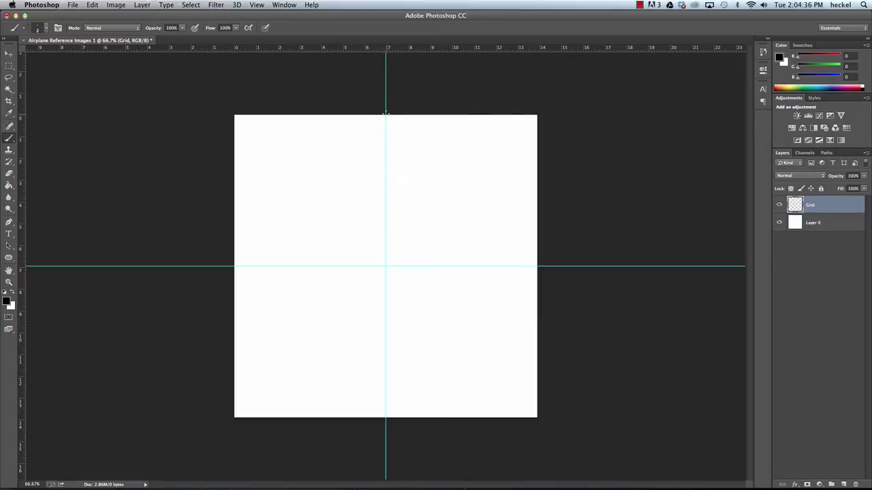
# Paint black lines along the vertical and horizontal guides on the Grid layer.
pyautogui.moveTo(385, 122); pyautogui.dragTo(395, 423)
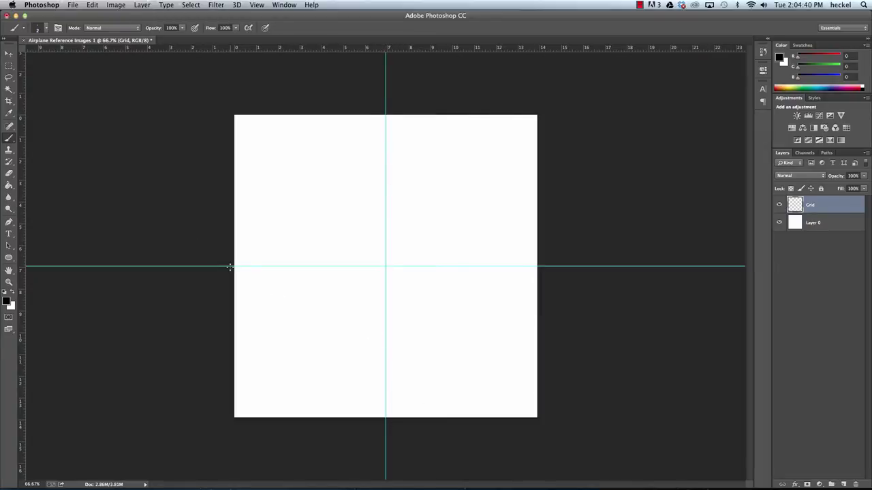
pyautogui.keyDown('shift'); pyautogui.click(230, 267); pyautogui.keyUp('shift')
pyautogui.press('super+z')
pyautogui.moveTo(232, 267); pyautogui.dragTo(598, 292)
# Drag both guides back onto the rulers and lock the Grid layer.
pyautogui.click(9, 53)
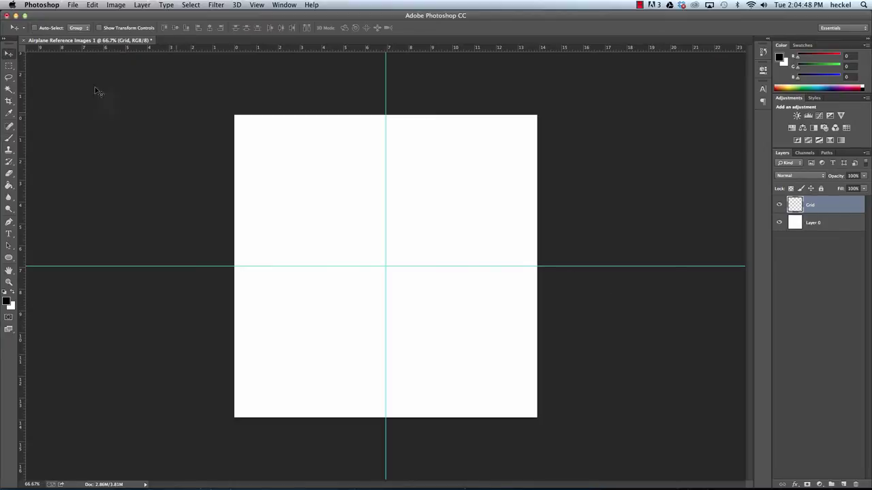
pyautogui.moveTo(385, 142); pyautogui.dragTo(22, 190)
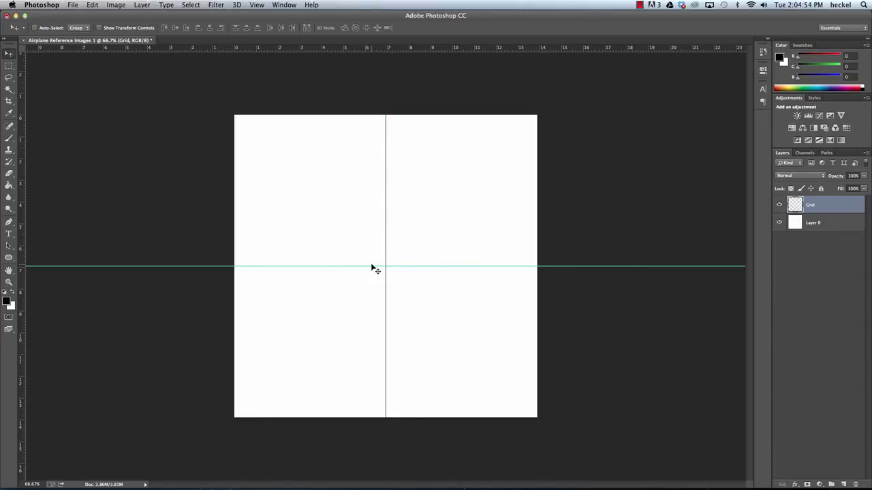
pyautogui.moveTo(373, 267); pyautogui.dragTo(371, 45)
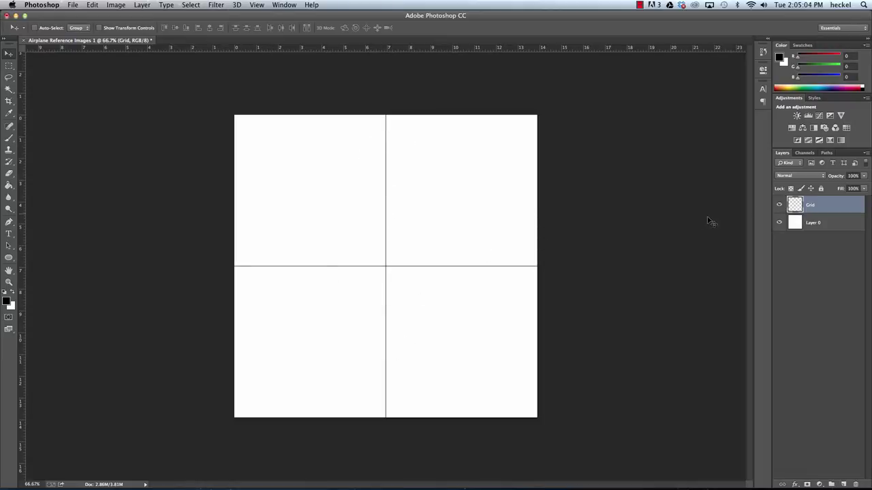
pyautogui.click(821, 188)
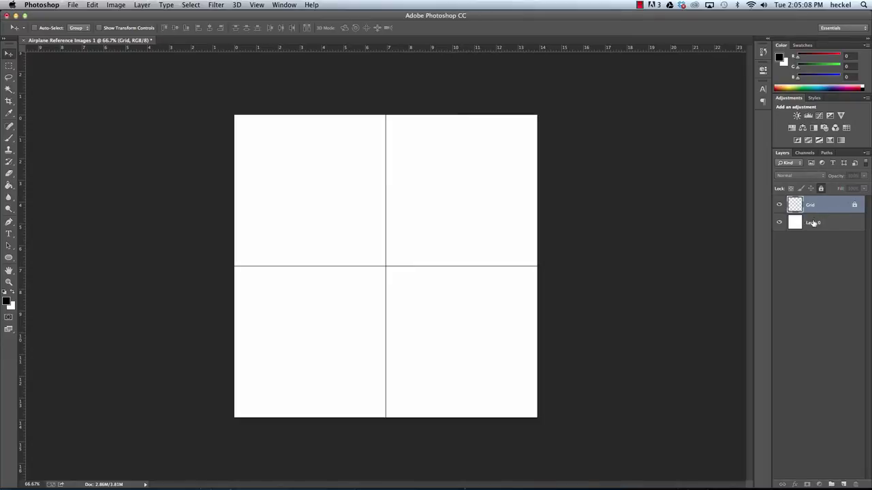
# Add a new layer named 'Top View' directly above Layer 0.
pyautogui.click(818, 223)
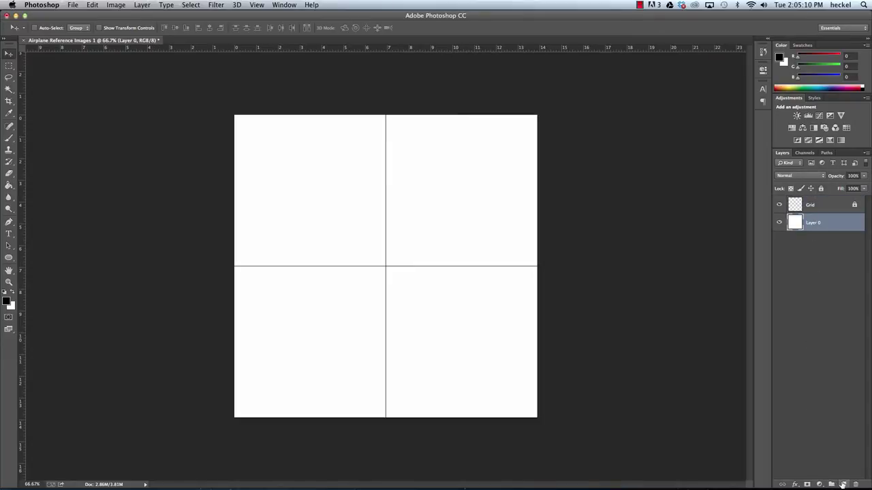
pyautogui.click(844, 484)
pyautogui.doubleClick(817, 223)
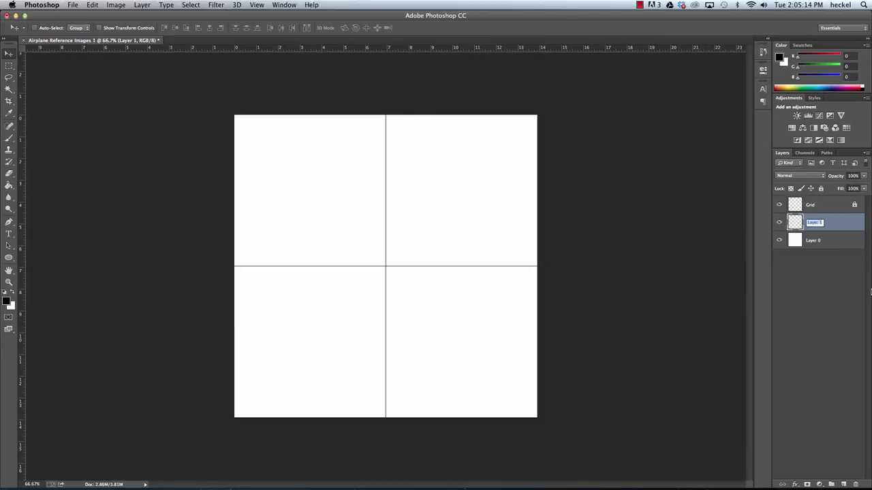
pyautogui.write('S')
pyautogui.press('Return')
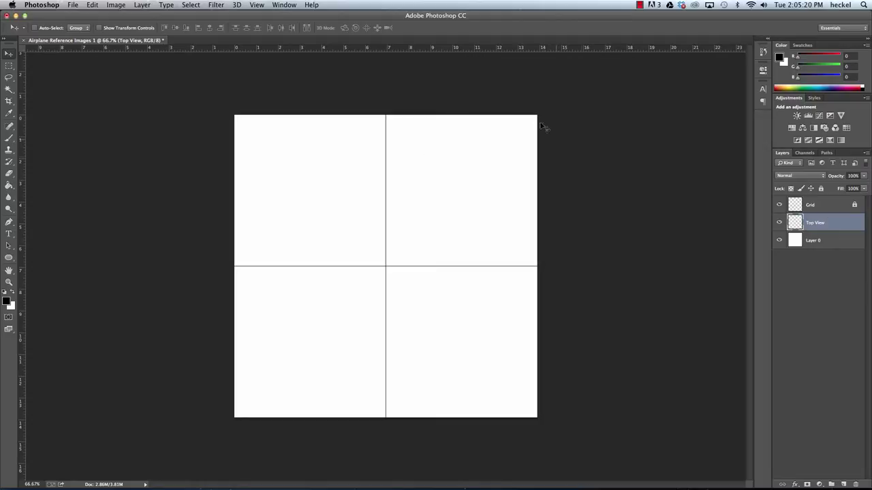
# Set the brush's foreground colour to medium blue (37, 127, 179).
pyautogui.click(9, 138)
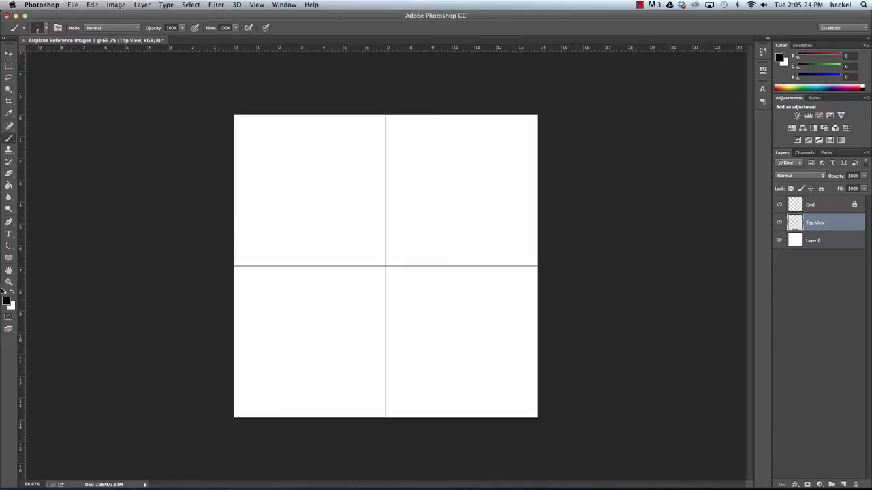
pyautogui.click(6, 300)
pyautogui.moveTo(641, 147)
pyautogui.mouseDown()
pyautogui.moveTo(677, 146)
pyautogui.moveTo(669, 104)
pyautogui.mouseUp()
pyautogui.click(789, 64)
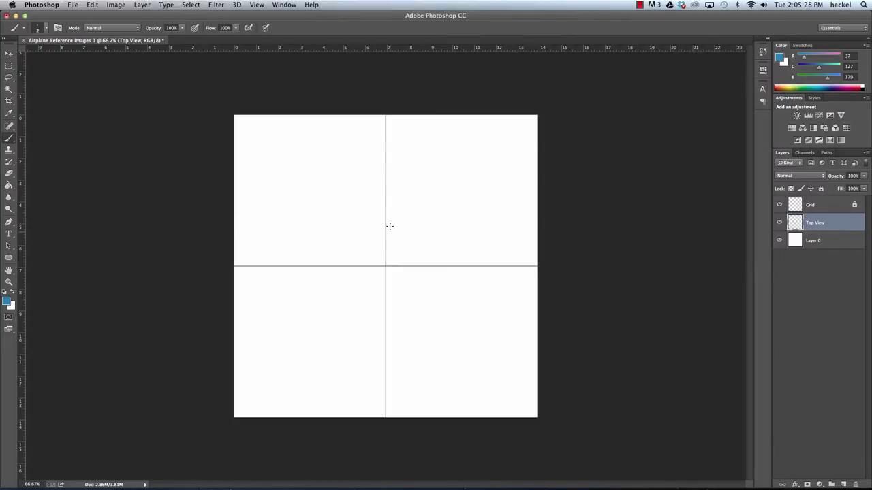
# Sketch the blue fuselage outline down the vertical centre line, nose to tail.
pyautogui.moveTo(357, 176)
pyautogui.mouseDown()
pyautogui.moveTo(364, 218)
pyautogui.moveTo(378, 154)
pyautogui.mouseUp()
pyautogui.press('super+z')
pyautogui.moveTo(385, 174); pyautogui.dragTo(371, 323)
pyautogui.moveTo(372, 303)
pyautogui.mouseDown()
pyautogui.moveTo(372, 342)
pyautogui.moveTo(388, 349)
pyautogui.mouseUp()
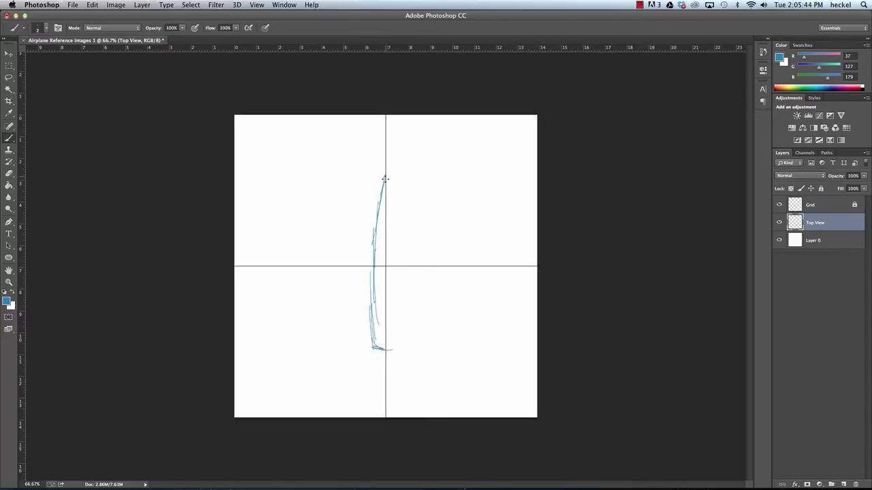
pyautogui.moveTo(385, 178); pyautogui.dragTo(398, 282)
pyautogui.moveTo(393, 237); pyautogui.dragTo(394, 347)
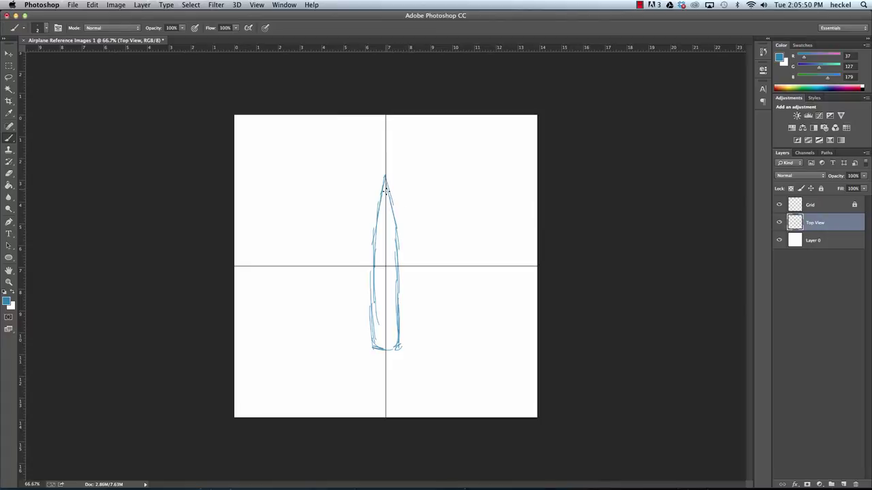
pyautogui.moveTo(388, 188); pyautogui.dragTo(396, 268)
pyautogui.moveTo(384, 185); pyautogui.dragTo(384, 222)
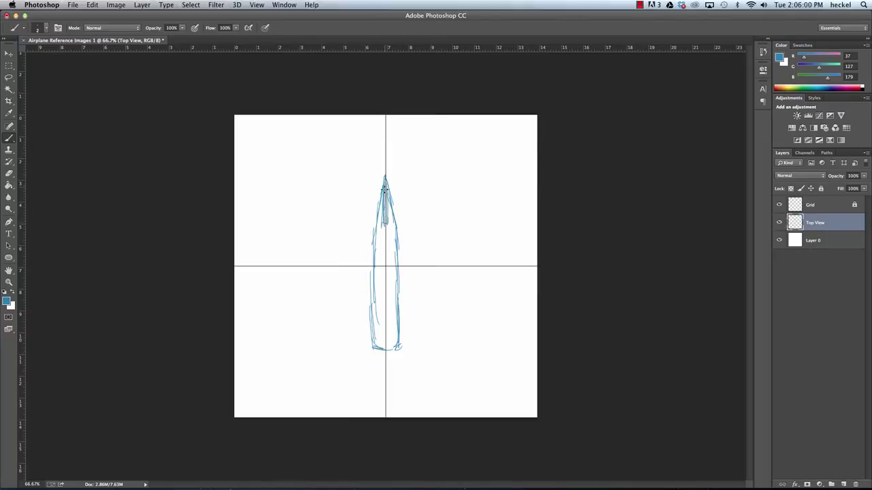
pyautogui.moveTo(365, 194)
pyautogui.mouseDown()
pyautogui.moveTo(371, 218)
pyautogui.moveTo(355, 207)
pyautogui.moveTo(362, 194)
pyautogui.moveTo(380, 192)
pyautogui.moveTo(361, 194)
pyautogui.moveTo(413, 198)
pyautogui.moveTo(398, 219)
pyautogui.moveTo(412, 202)
pyautogui.moveTo(392, 193)
pyautogui.moveTo(413, 195)
pyautogui.moveTo(404, 219)
pyautogui.mouseUp()
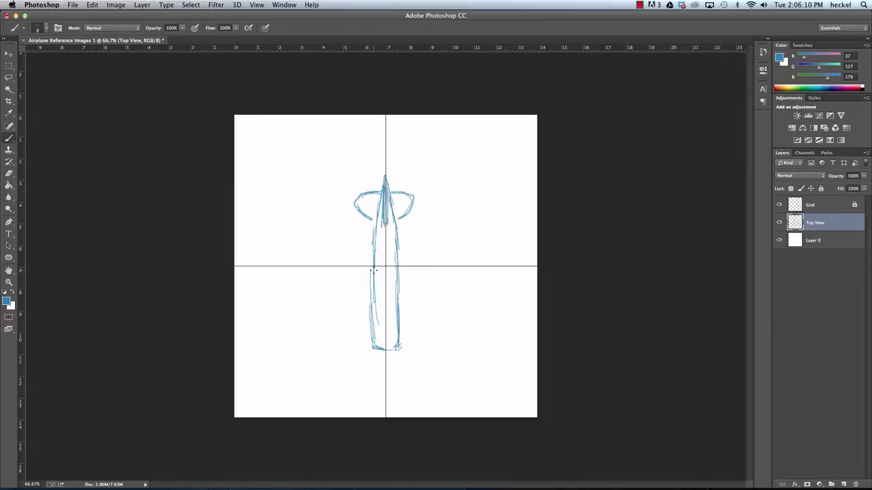
# Sketch the left and right wing edges extending out from the fuselage.
pyautogui.moveTo(373, 271)
pyautogui.mouseDown()
pyautogui.moveTo(300, 291)
pyautogui.moveTo(308, 313)
pyautogui.moveTo(365, 314)
pyautogui.mouseUp()
pyautogui.moveTo(399, 275); pyautogui.dragTo(440, 287)
pyautogui.moveTo(402, 314)
pyautogui.mouseDown()
pyautogui.moveTo(472, 316)
pyautogui.moveTo(473, 298)
pyautogui.moveTo(478, 311)
pyautogui.moveTo(409, 321)
pyautogui.moveTo(312, 318)
pyautogui.moveTo(451, 318)
pyautogui.mouseUp()
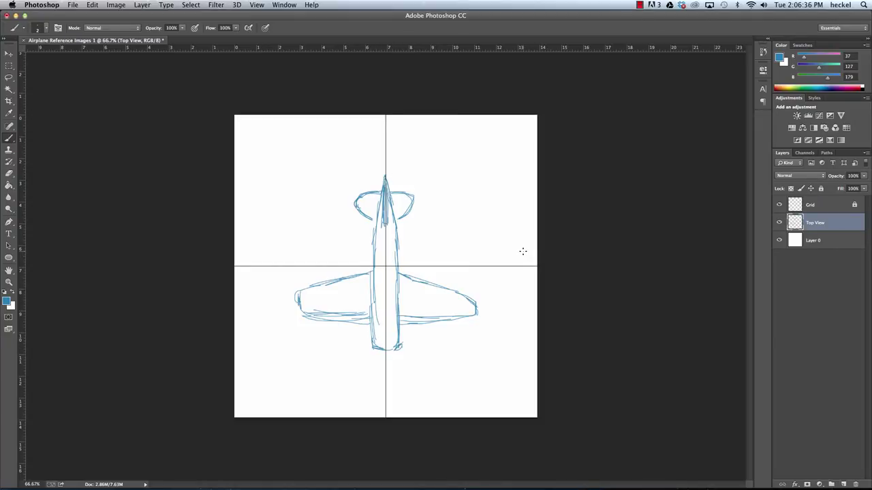
# Erase stray left-wing marks and lower the Top View layer opacity to about 10%.
pyautogui.click(9, 173)
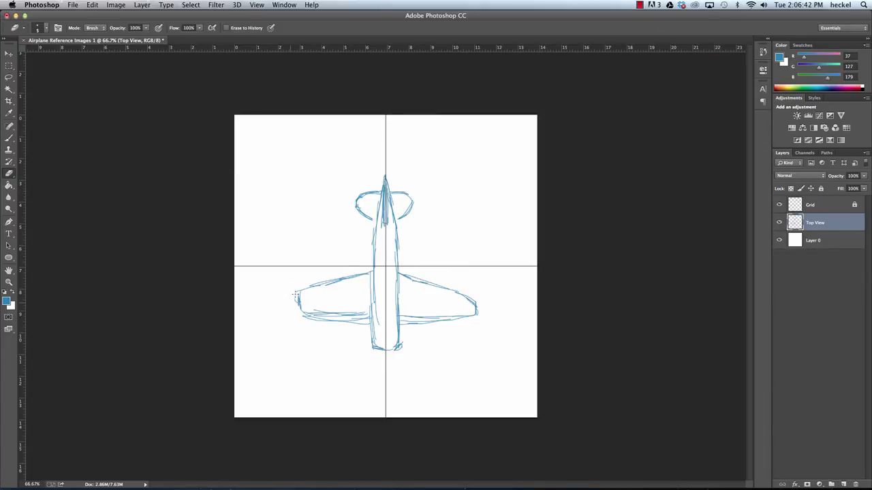
pyautogui.moveTo(295, 295); pyautogui.dragTo(295, 299)
pyautogui.moveTo(362, 314)
pyautogui.mouseDown()
pyautogui.moveTo(308, 307)
pyautogui.moveTo(365, 318)
pyautogui.moveTo(370, 280)
pyautogui.moveTo(371, 310)
pyautogui.moveTo(377, 285)
pyautogui.moveTo(376, 319)
pyautogui.mouseUp()
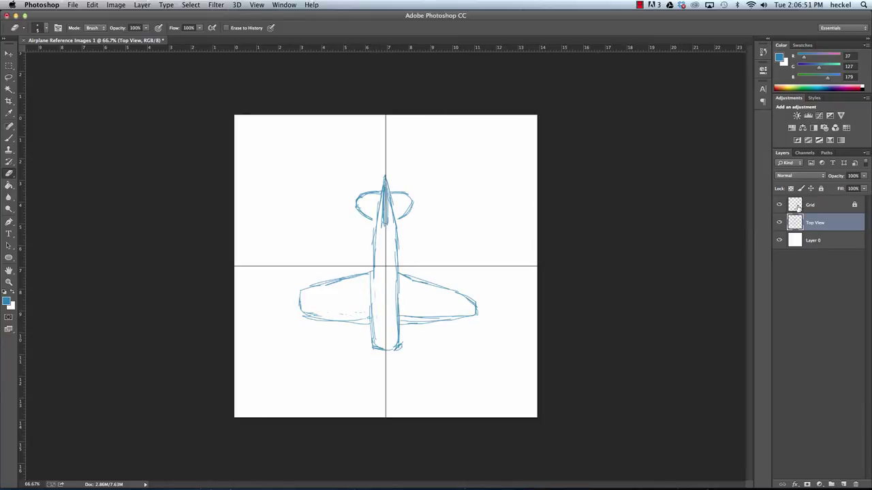
pyautogui.click(864, 188)
pyautogui.moveTo(866, 188); pyautogui.dragTo(838, 192)
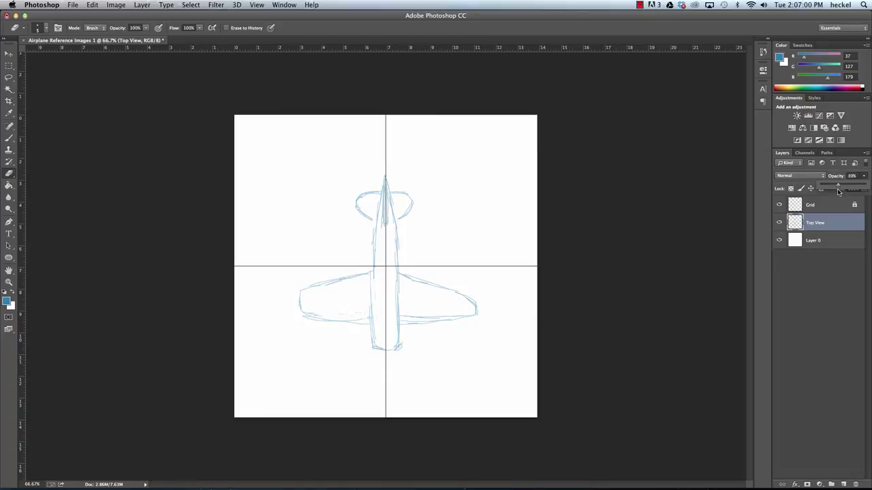
# Add a new layer named 'Top View Final' above the Top View sketch.
pyautogui.click(818, 224)
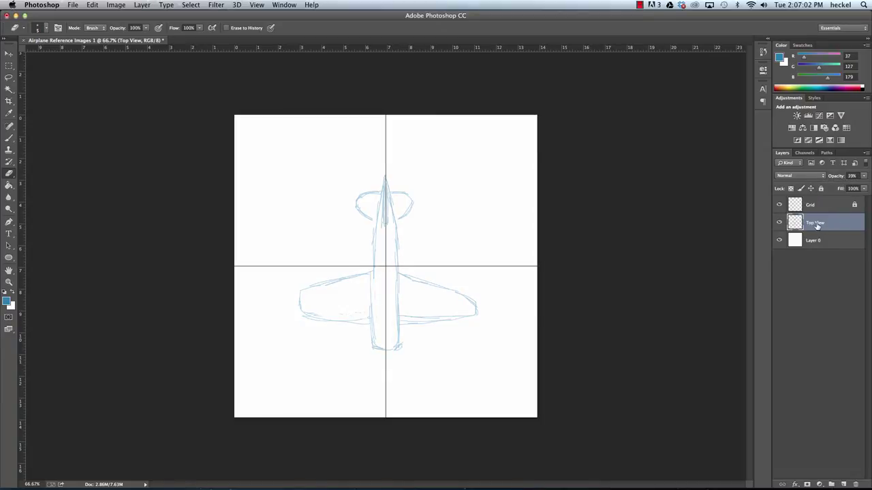
pyautogui.click(843, 483)
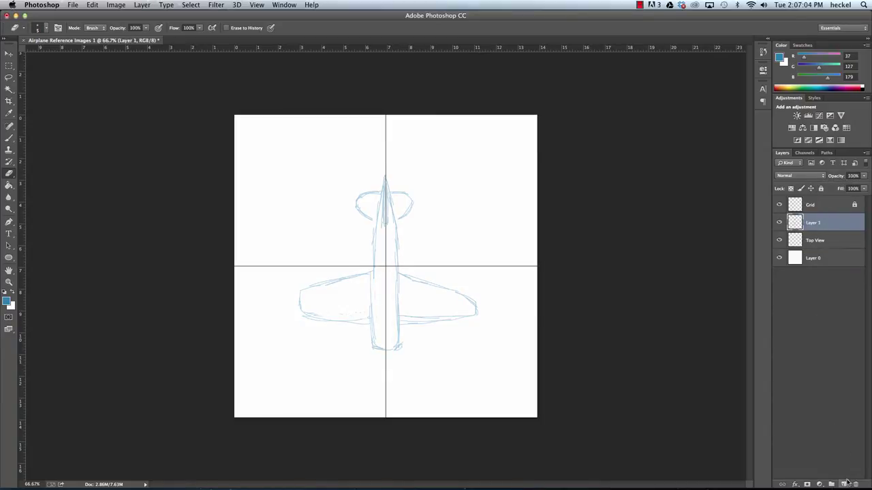
pyautogui.doubleClick(815, 225)
pyautogui.write('Top')
pyautogui.press('BackSpace')
pyautogui.press('BackSpace')
pyautogui.press('BackSpace')
pyautogui.press('BackSpace')
pyautogui.press('BackSpace')
pyautogui.press('BackSpace')
pyautogui.write('Top')
pyautogui.write(' Vie')
pyautogui.write('w Fl')
pyautogui.write('i')
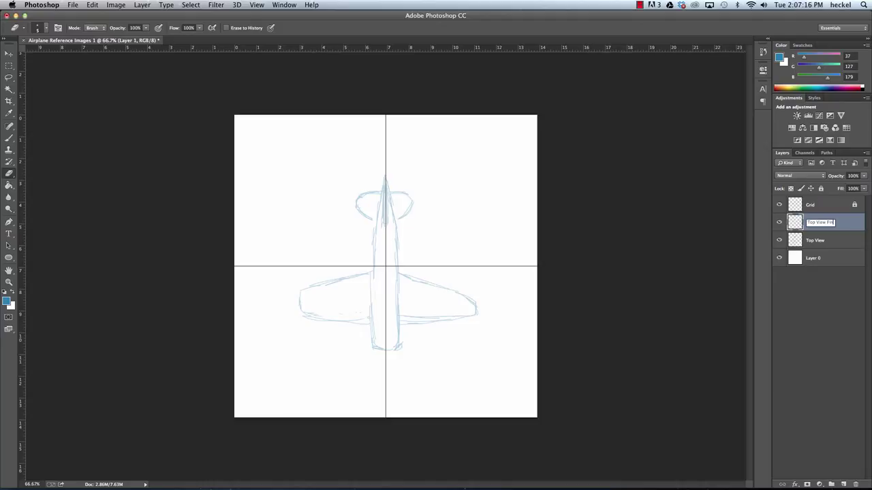
pyautogui.press('Return')
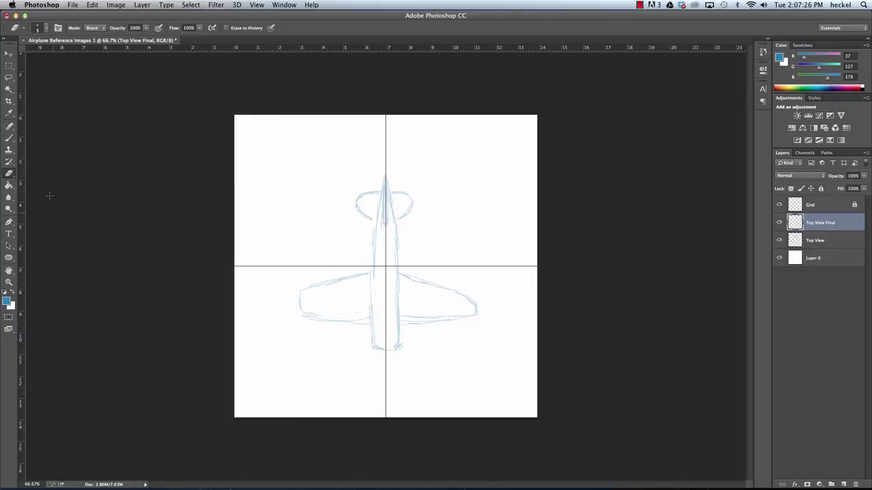
# Set the painting colour to red (d14330) for the Brush.
pyautogui.click(8, 302)
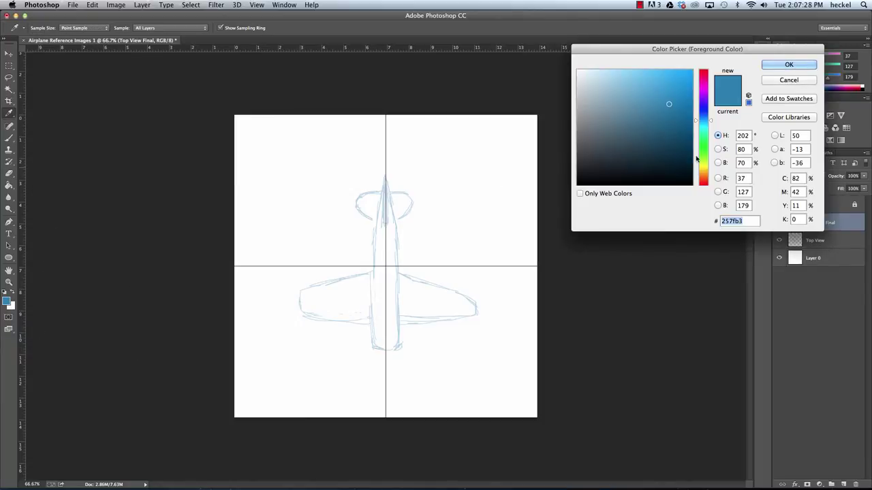
pyautogui.click(703, 180)
pyautogui.click(664, 92)
pyautogui.click(666, 90)
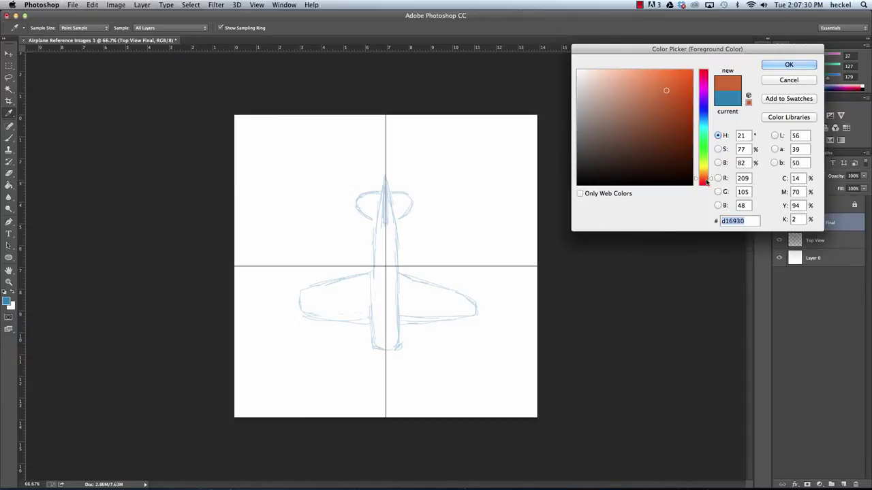
pyautogui.moveTo(704, 180); pyautogui.dragTo(704, 184)
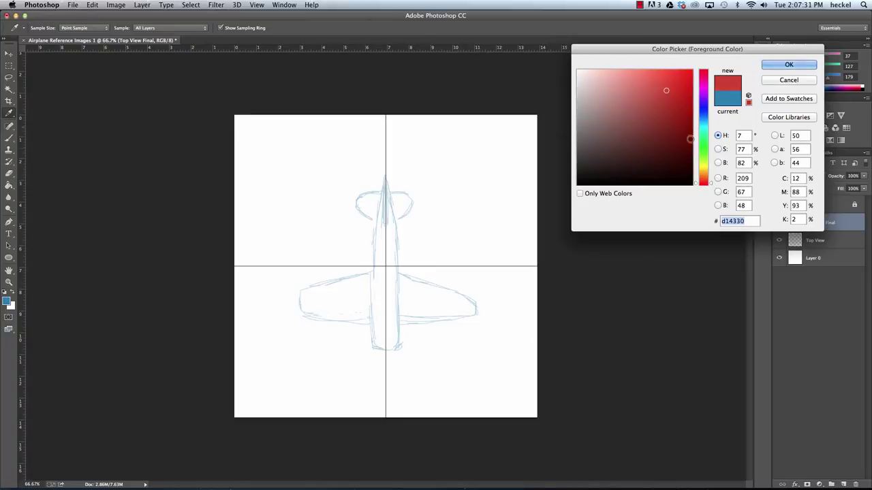
pyautogui.click(783, 65)
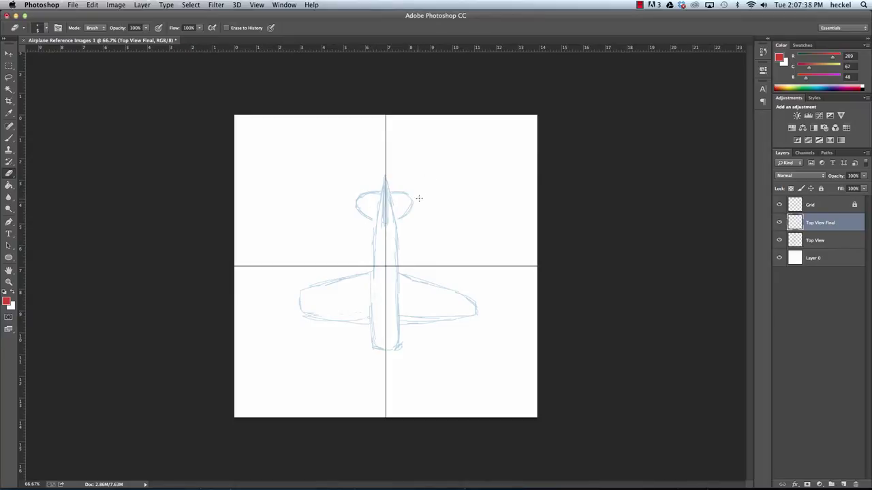
pyautogui.click(9, 138)
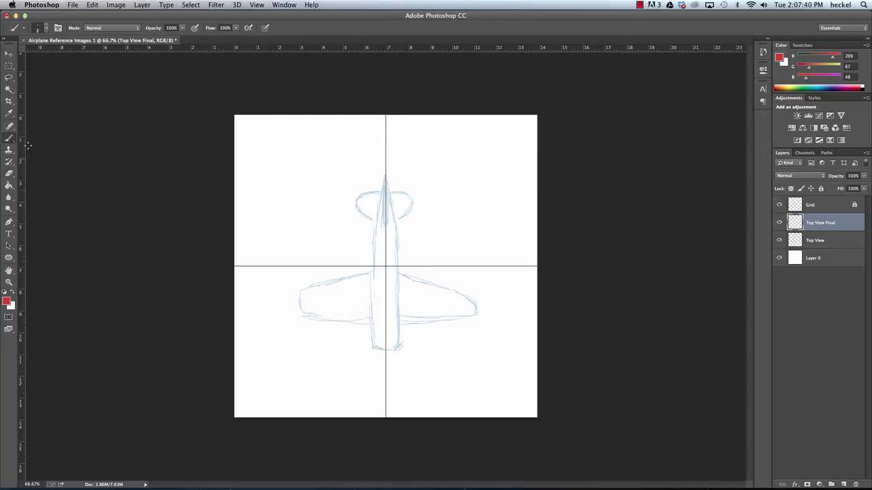
# Undo two trial red fuselage strokes and zoom the canvas to 200%.
pyautogui.moveTo(374, 223)
pyautogui.mouseDown()
pyautogui.moveTo(371, 282)
pyautogui.moveTo(381, 193)
pyautogui.mouseUp()
pyautogui.press('super+z')
pyautogui.moveTo(381, 212); pyautogui.dragTo(369, 291)
pyautogui.press('super+z')
pyautogui.press('super+1')
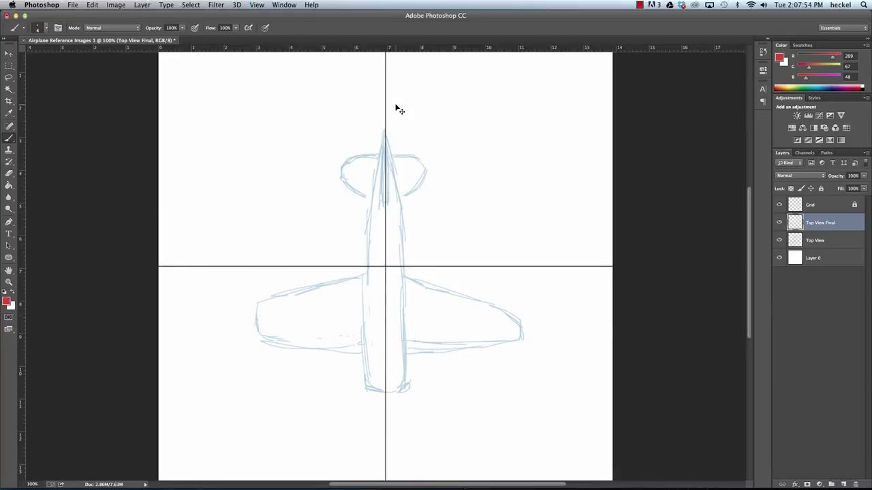
pyautogui.press('super+equal')
# Trace the pointed top end and small left fin of the sketch in red.
pyautogui.moveTo(390, 154); pyautogui.dragTo(383, 235)
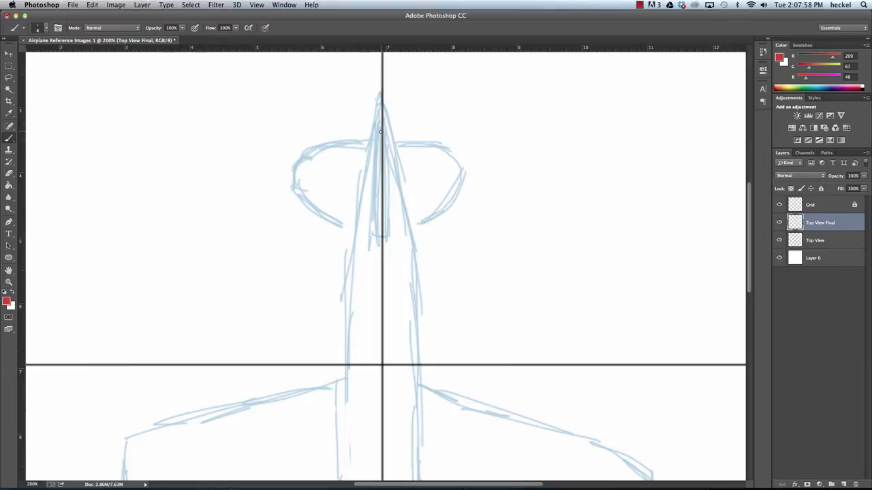
pyautogui.moveTo(379, 128); pyautogui.dragTo(370, 201)
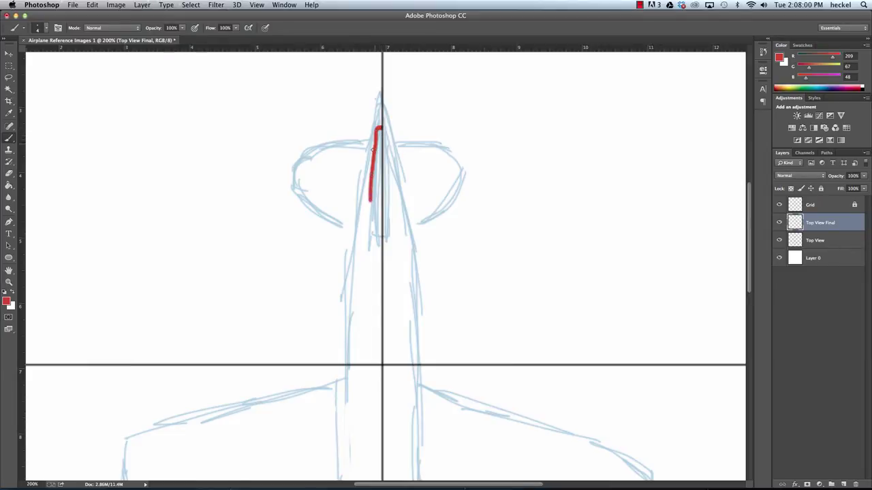
pyautogui.press('super+z')
pyautogui.moveTo(379, 128); pyautogui.dragTo(379, 239)
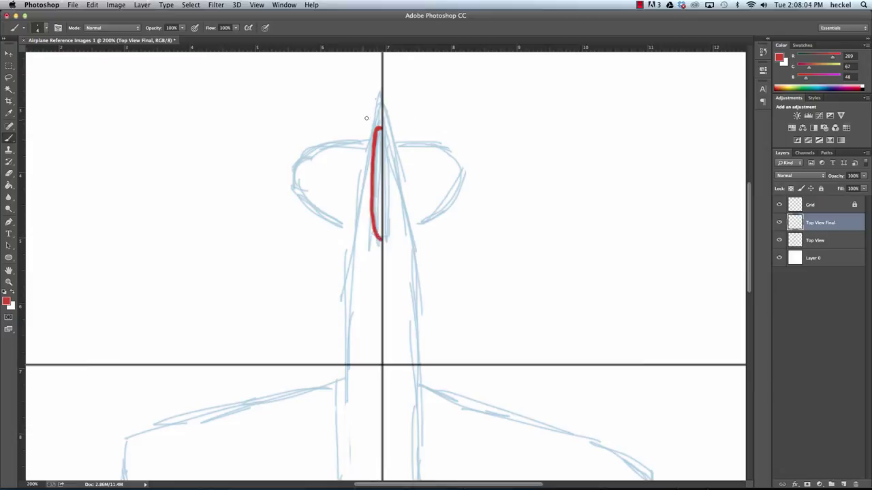
pyautogui.moveTo(380, 97)
pyautogui.mouseDown()
pyautogui.moveTo(366, 141)
pyautogui.moveTo(314, 145)
pyautogui.moveTo(298, 159)
pyautogui.moveTo(295, 185)
pyautogui.moveTo(307, 207)
pyautogui.moveTo(355, 235)
pyautogui.mouseUp()
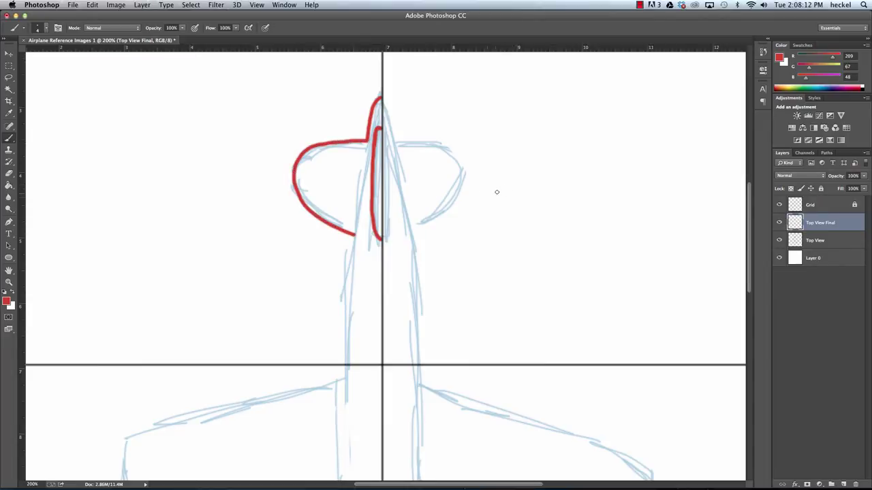
pyautogui.scroll(-3, 393, 252)
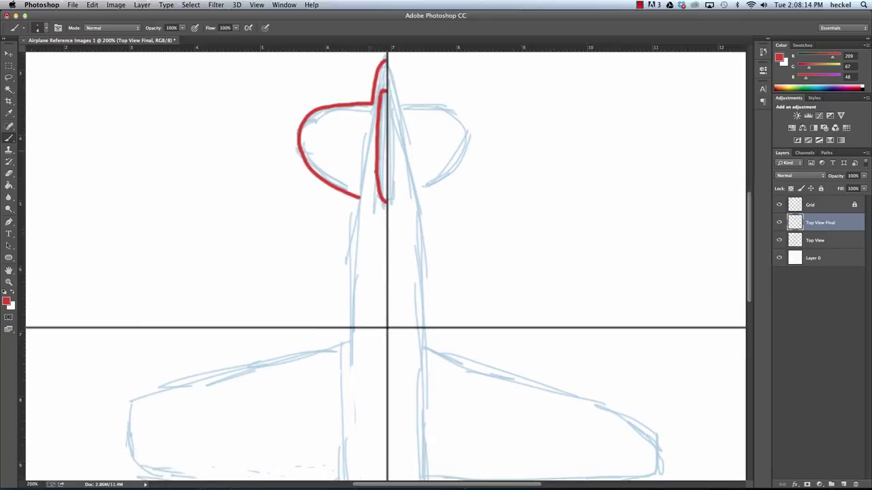
# Trace the left fuselage edge in red down toward the wing, redrawing until it fits.
pyautogui.moveTo(371, 104); pyautogui.dragTo(352, 345)
pyautogui.press('super+z')
pyautogui.moveTo(372, 102); pyautogui.dragTo(352, 361)
pyautogui.press('super+z')
pyautogui.moveTo(372, 103)
pyautogui.mouseDown()
pyautogui.moveTo(356, 197)
pyautogui.moveTo(353, 402)
pyautogui.mouseUp()
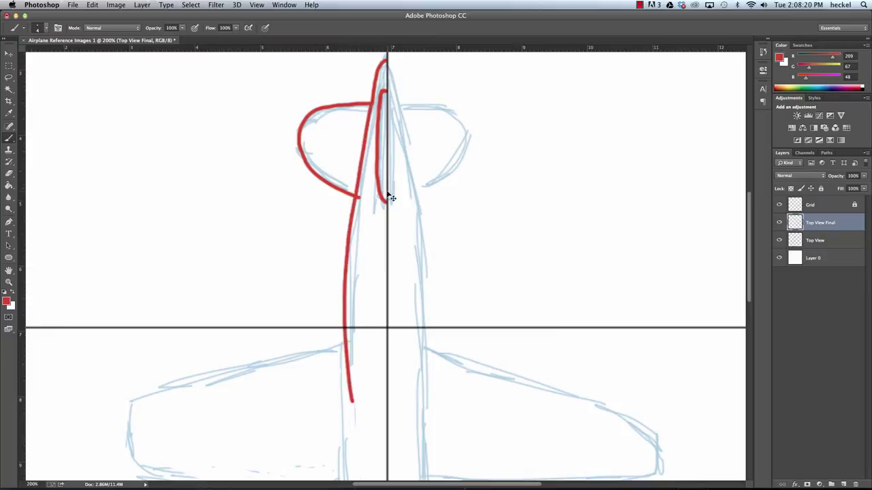
pyautogui.press('super+z')
pyautogui.moveTo(371, 102)
pyautogui.mouseDown()
pyautogui.moveTo(355, 312)
pyautogui.moveTo(359, 391)
pyautogui.mouseUp()
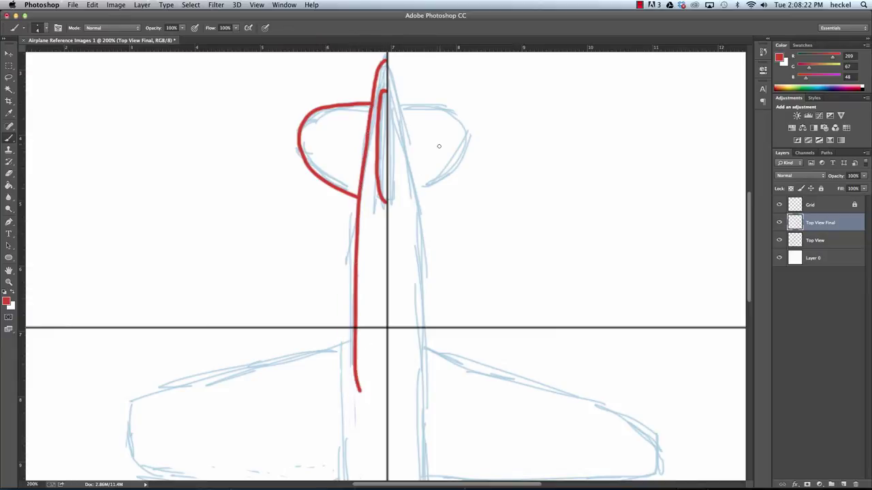
pyautogui.press('super+z')
pyautogui.moveTo(372, 101)
pyautogui.mouseDown()
pyautogui.moveTo(351, 235)
pyautogui.moveTo(352, 436)
pyautogui.mouseUp()
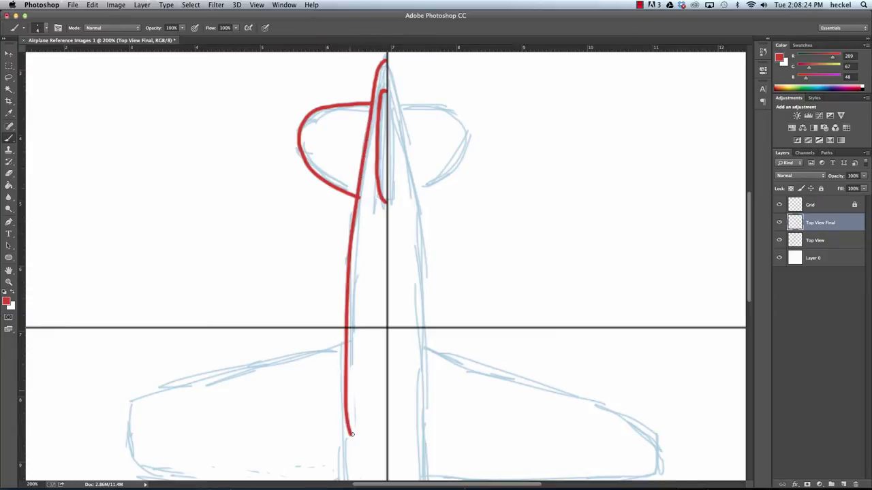
pyautogui.press('super+z')
pyautogui.moveTo(372, 100); pyautogui.dragTo(376, 439)
pyautogui.press('super+z')
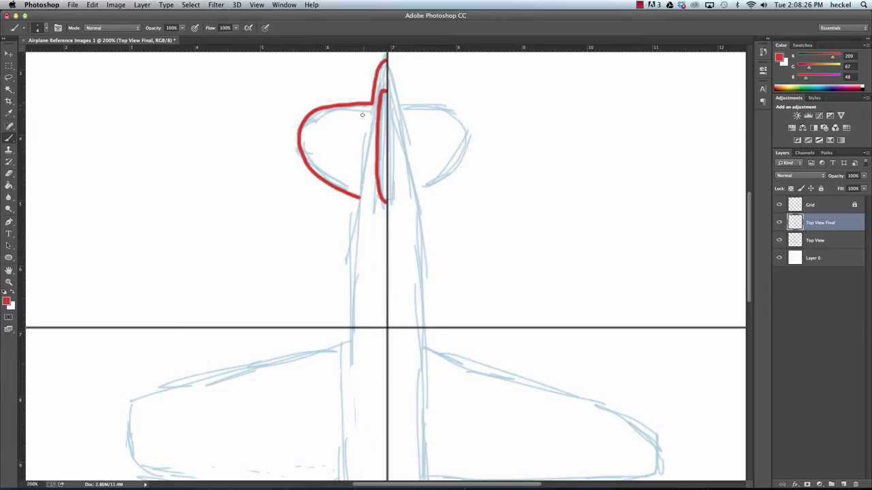
pyautogui.moveTo(372, 103)
pyautogui.mouseDown()
pyautogui.moveTo(357, 182)
pyautogui.moveTo(346, 421)
pyautogui.mouseUp()
pyautogui.press('super+z')
pyautogui.moveTo(372, 101)
pyautogui.mouseDown()
pyautogui.moveTo(359, 240)
pyautogui.moveTo(360, 402)
pyautogui.mouseUp()
pyautogui.press('super+z')
pyautogui.moveTo(372, 101)
pyautogui.mouseDown()
pyautogui.moveTo(350, 356)
pyautogui.moveTo(359, 400)
pyautogui.mouseUp()
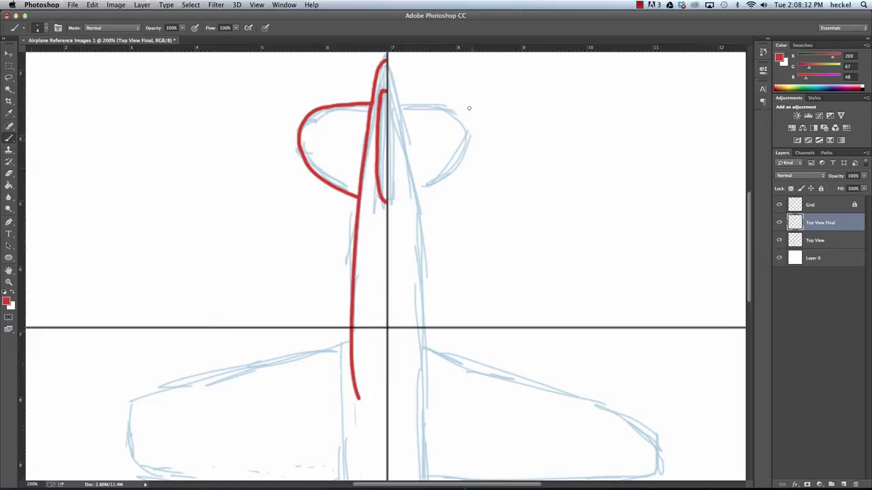
pyautogui.scroll(-5, 414, 210)
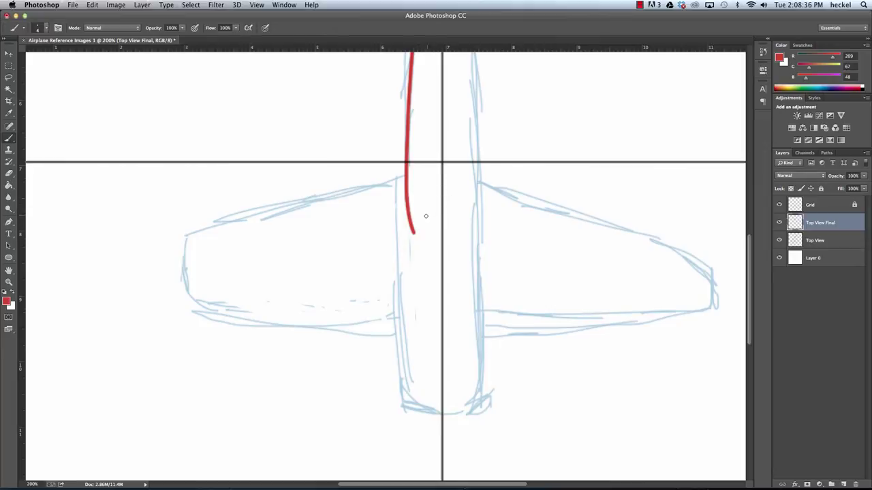
# Erase the red line's overshoot past the wing and redraw the left wing outline in red.
pyautogui.press('e')
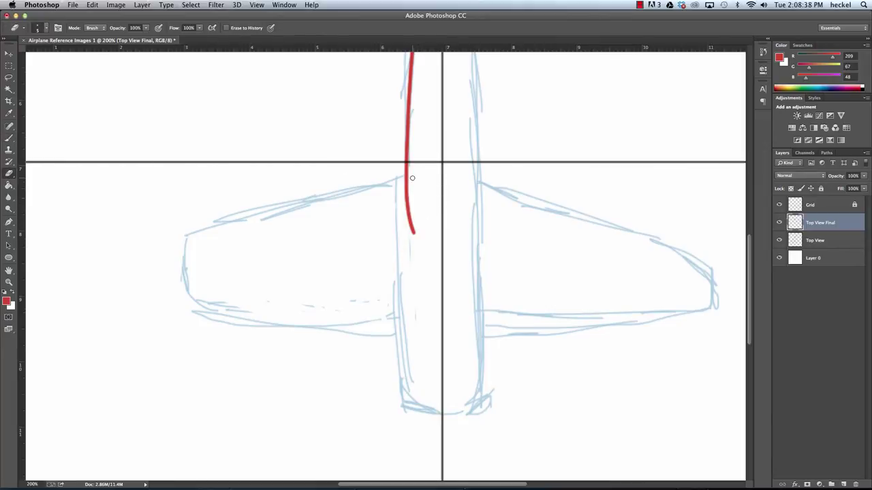
pyautogui.moveTo(412, 178); pyautogui.dragTo(416, 227)
pyautogui.moveTo(411, 188); pyautogui.dragTo(407, 179)
pyautogui.click(9, 138)
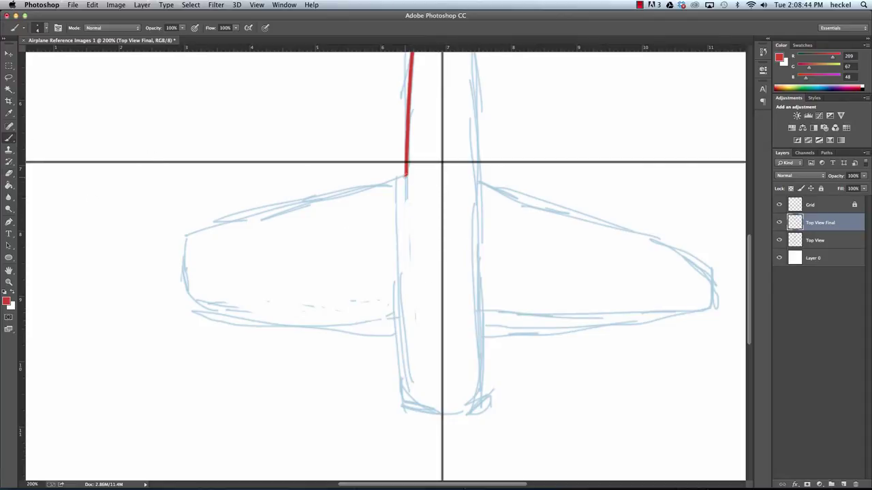
pyautogui.moveTo(406, 176)
pyautogui.mouseDown()
pyautogui.moveTo(147, 265)
pyautogui.moveTo(210, 321)
pyautogui.moveTo(468, 342)
pyautogui.mouseUp()
pyautogui.press('super+z')
pyautogui.moveTo(192, 311); pyautogui.dragTo(481, 332)
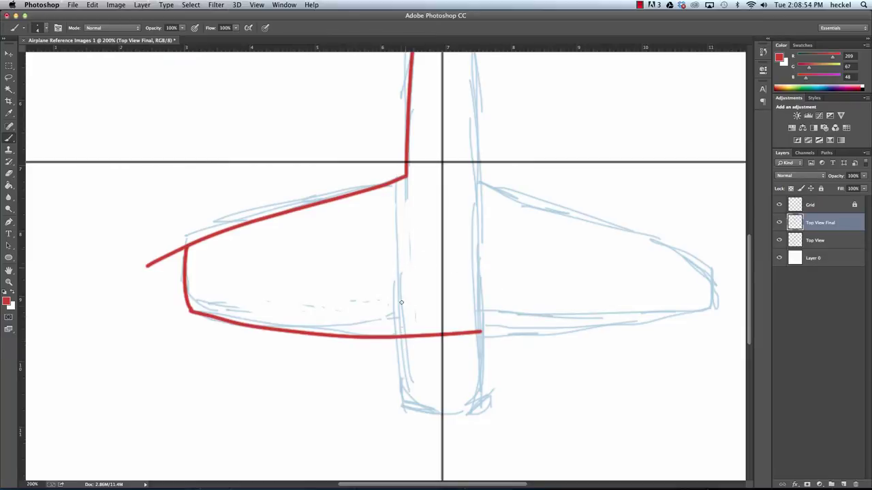
# Trace the left fuselage edge below the wing in red and round off its bottom corner.
pyautogui.moveTo(407, 170); pyautogui.dragTo(407, 433)
pyautogui.press('super+z')
pyautogui.moveTo(406, 172)
pyautogui.mouseDown()
pyautogui.moveTo(402, 344)
pyautogui.moveTo(412, 412)
pyautogui.moveTo(438, 421)
pyautogui.mouseUp()
pyautogui.press('super+z')
pyautogui.moveTo(406, 172)
pyautogui.mouseDown()
pyautogui.moveTo(395, 346)
pyautogui.moveTo(442, 417)
pyautogui.mouseUp()
pyautogui.press('super+z')
pyautogui.moveTo(406, 175)
pyautogui.mouseDown()
pyautogui.moveTo(416, 385)
pyautogui.moveTo(419, 397)
pyautogui.moveTo(451, 408)
pyautogui.mouseUp()
pyautogui.press('super+z')
pyautogui.moveTo(406, 176)
pyautogui.mouseDown()
pyautogui.moveTo(416, 396)
pyautogui.moveTo(419, 406)
pyautogui.moveTo(448, 411)
pyautogui.mouseUp()
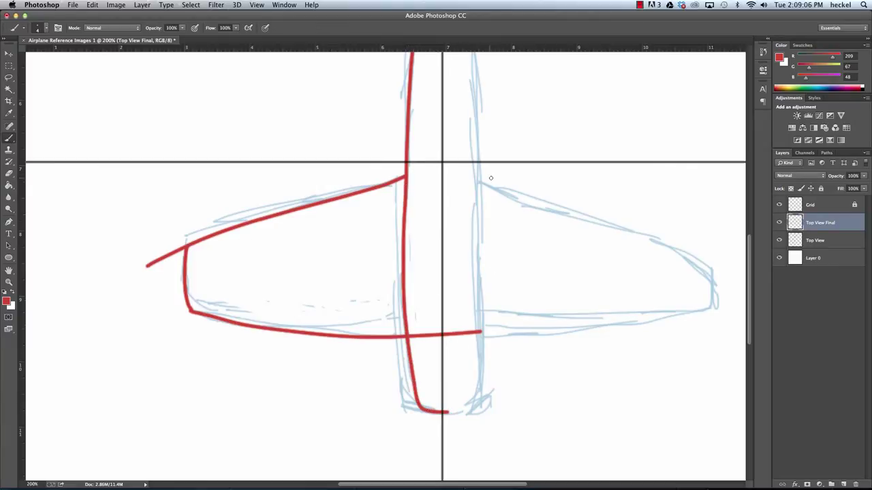
pyautogui.press('super+z')
pyautogui.moveTo(406, 176)
pyautogui.mouseDown()
pyautogui.moveTo(402, 344)
pyautogui.moveTo(423, 412)
pyautogui.moveTo(462, 410)
pyautogui.mouseUp()
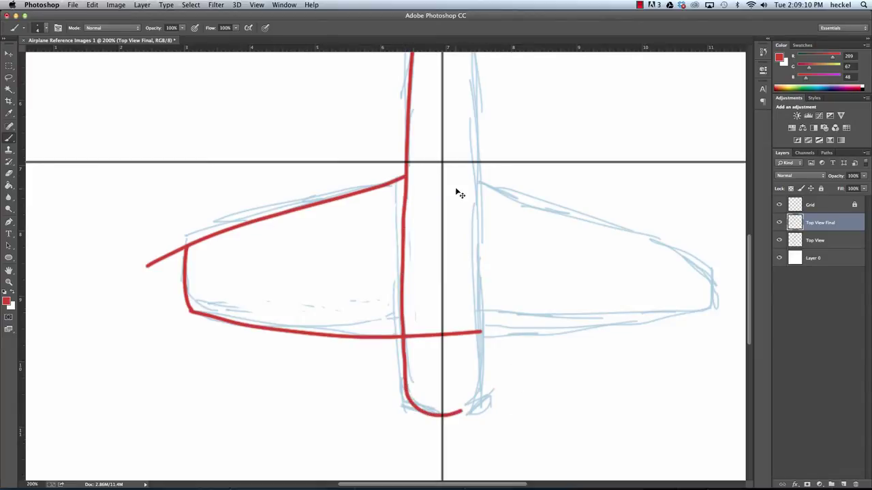
pyautogui.press('super+z')
pyautogui.moveTo(406, 176)
pyautogui.mouseDown()
pyautogui.moveTo(401, 413)
pyautogui.moveTo(409, 442)
pyautogui.mouseUp()
pyautogui.press('super+z')
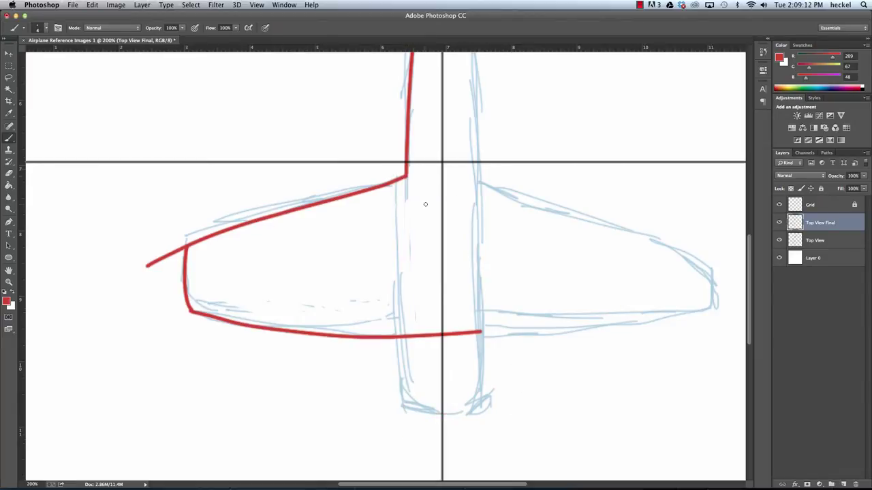
pyautogui.moveTo(406, 176); pyautogui.dragTo(413, 481)
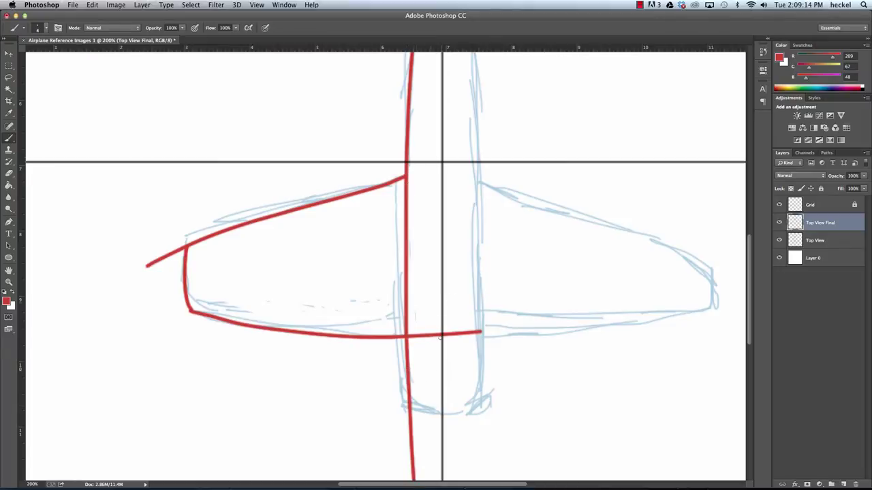
pyautogui.moveTo(408, 398); pyautogui.dragTo(444, 418)
# Erase the stray red fuselage, wingtip and wing-line overshoots around the wing junction.
pyautogui.moveTo(463, 338); pyautogui.dragTo(442, 232)
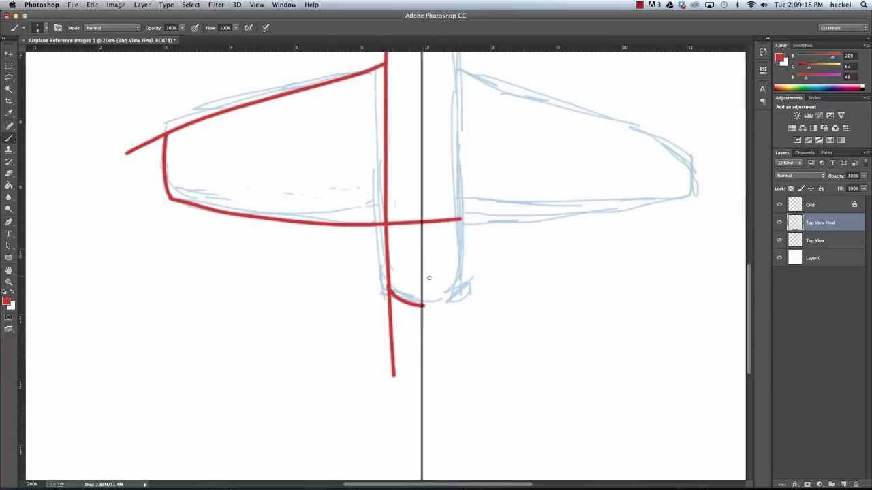
pyautogui.click(9, 173)
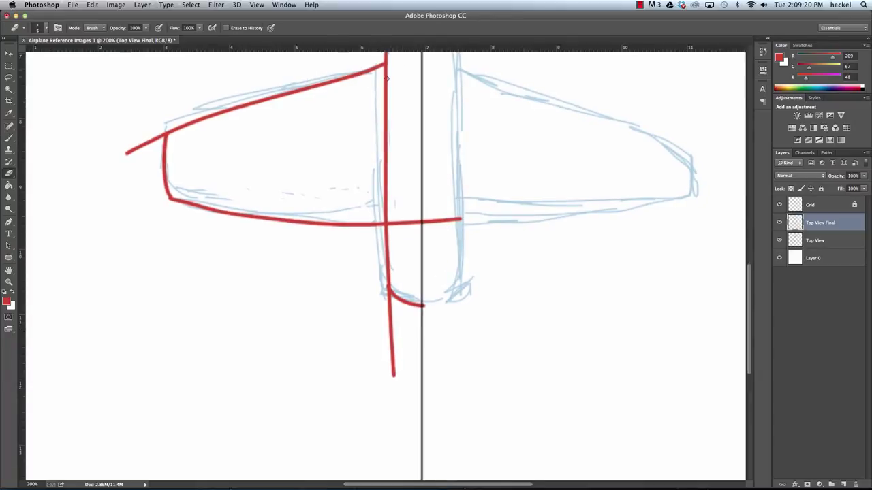
pyautogui.moveTo(387, 78)
pyautogui.mouseDown()
pyautogui.moveTo(386, 165)
pyautogui.moveTo(384, 122)
pyautogui.moveTo(397, 180)
pyautogui.moveTo(378, 187)
pyautogui.moveTo(394, 196)
pyautogui.moveTo(386, 219)
pyautogui.mouseUp()
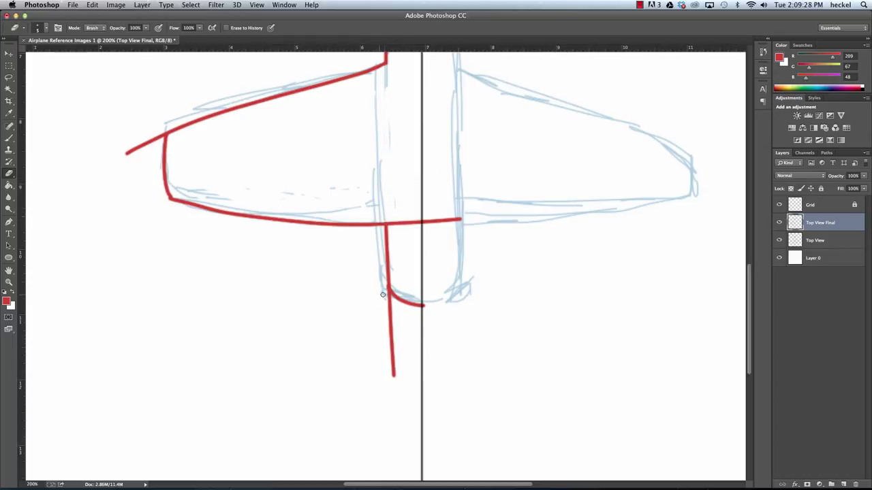
pyautogui.moveTo(383, 295); pyautogui.dragTo(394, 348)
pyautogui.moveTo(132, 132)
pyautogui.mouseDown()
pyautogui.moveTo(129, 161)
pyautogui.moveTo(161, 126)
pyautogui.mouseUp()
pyautogui.click(143, 143)
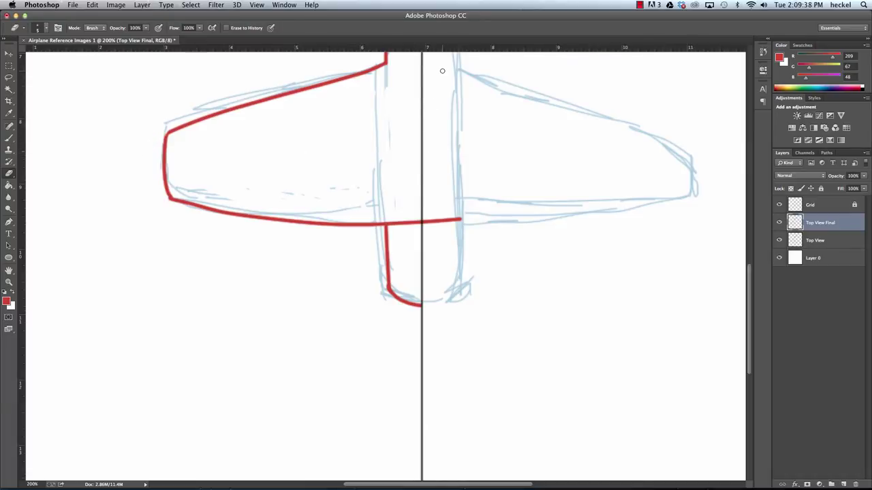
pyautogui.moveTo(389, 222); pyautogui.dragTo(462, 220)
# Draw the left half of the small fuselage oval in red.
pyautogui.moveTo(456, 169); pyautogui.dragTo(417, 254)
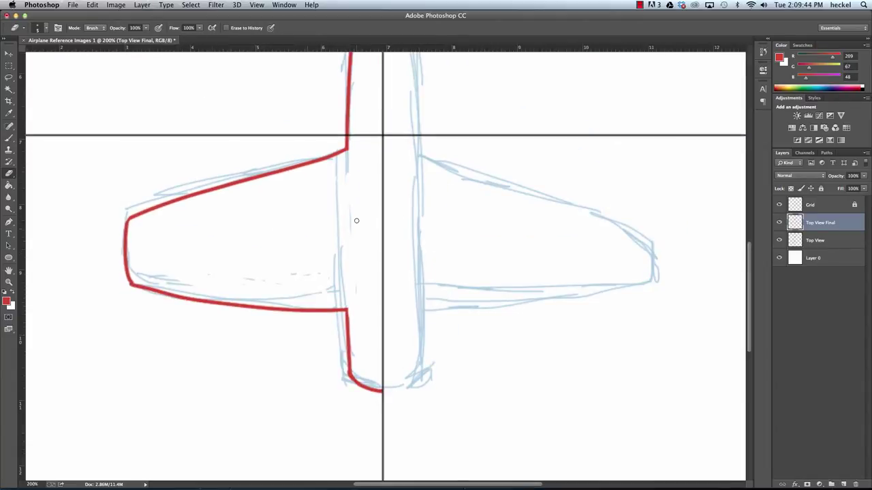
pyautogui.click(9, 137)
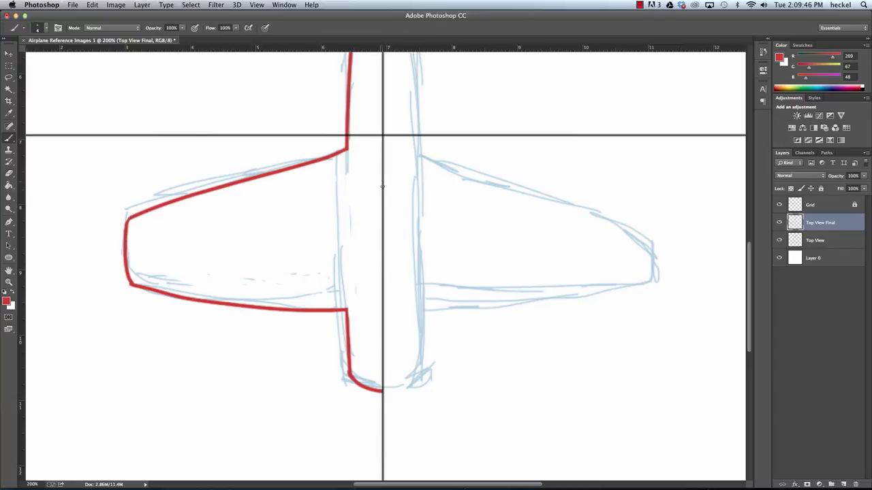
pyautogui.moveTo(375, 174)
pyautogui.mouseDown()
pyautogui.moveTo(363, 197)
pyautogui.moveTo(362, 240)
pyautogui.mouseUp()
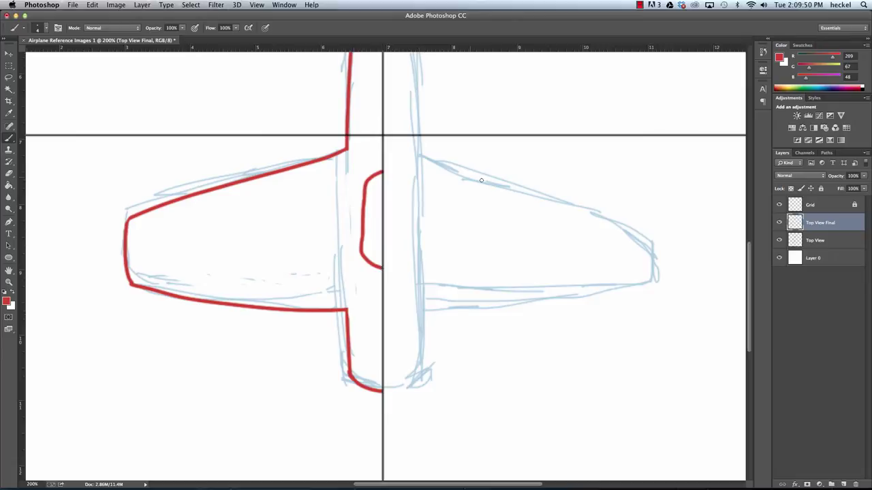
pyautogui.press('super+minus')
pyautogui.press('super+minus')
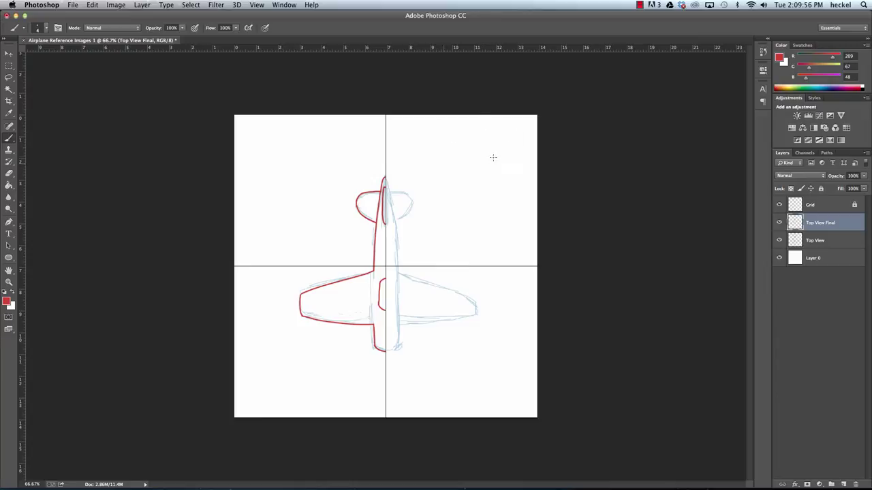
# Marquee the red left-half outline, copy it to Layer 1 with Cmd+J, and flip it horizontally.
pyautogui.click(8, 66)
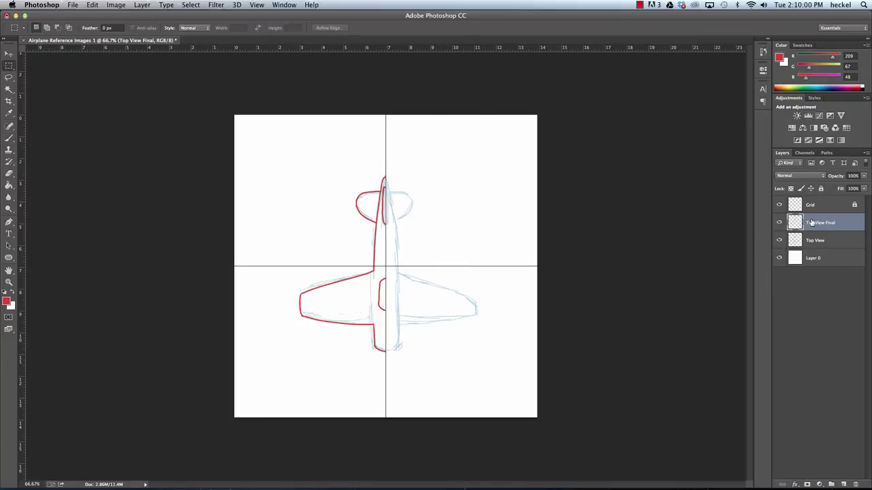
pyautogui.moveTo(280, 157); pyautogui.dragTo(385, 394)
pyautogui.press('super+j')
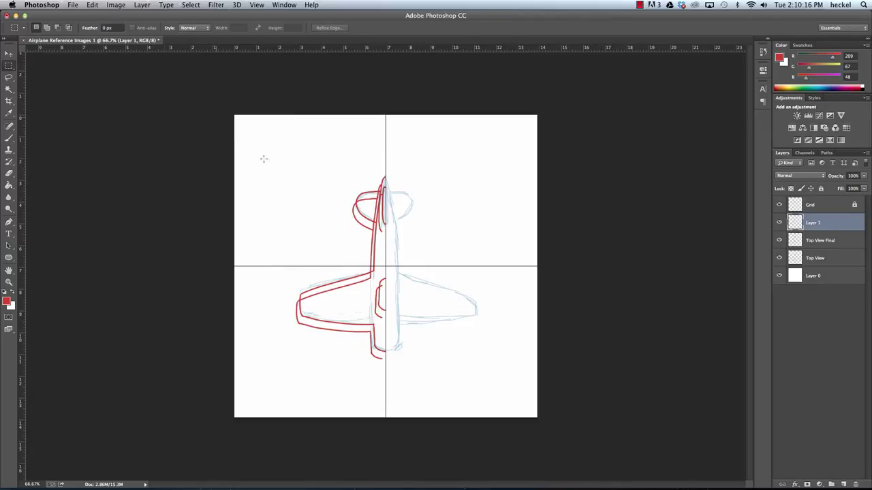
pyautogui.click(93, 5)
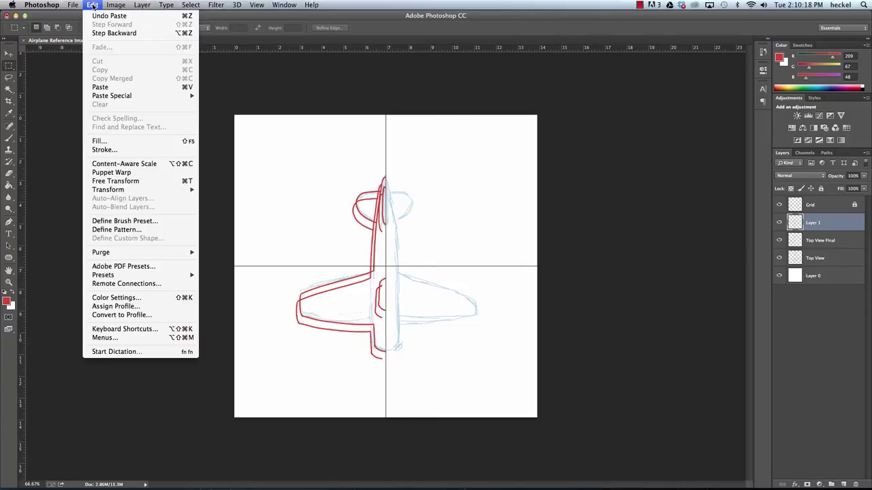
pyautogui.moveTo(173, 194)
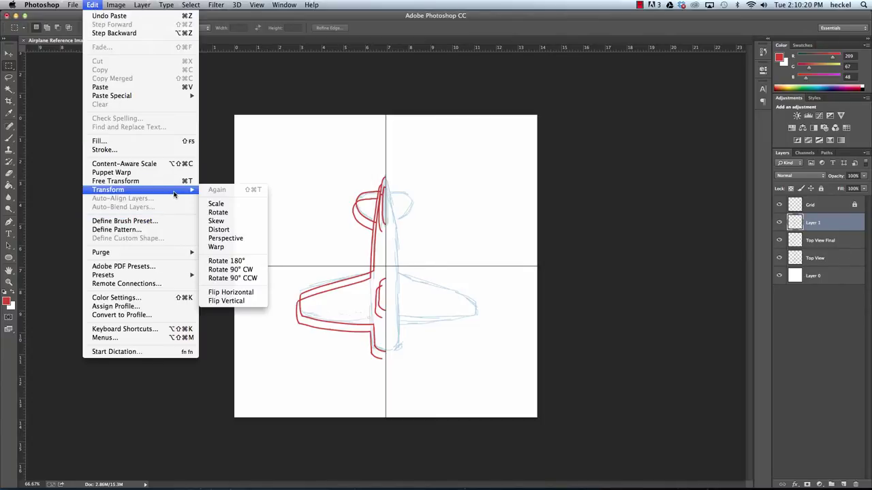
pyautogui.click(251, 294)
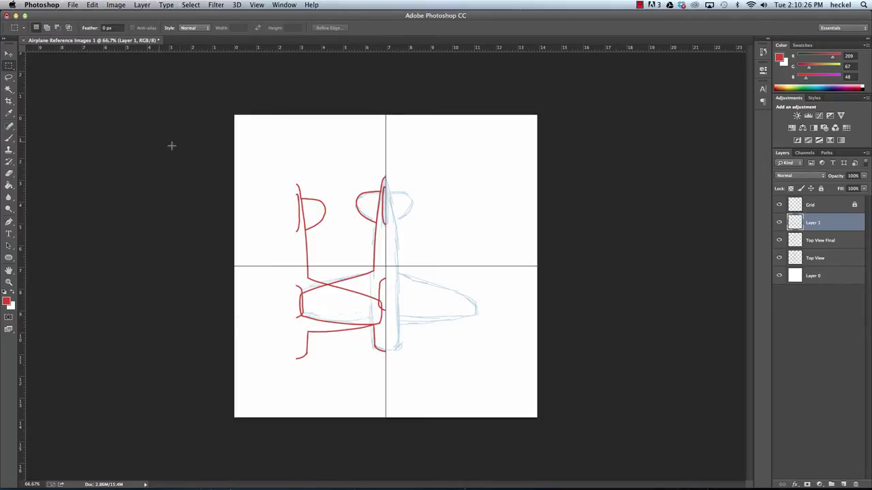
# Move the mirrored copy right of the centre line and nudge it into alignment.
pyautogui.moveTo(263, 170)
pyautogui.mouseDown()
pyautogui.moveTo(317, 263)
pyautogui.moveTo(405, 378)
pyautogui.mouseUp()
pyautogui.press('v')
pyautogui.moveTo(339, 286)
pyautogui.mouseDown()
pyautogui.moveTo(343, 293)
pyautogui.moveTo(427, 292)
pyautogui.moveTo(421, 282)
pyautogui.mouseUp()
pyautogui.press('super+plus')
pyautogui.press('super+plus')
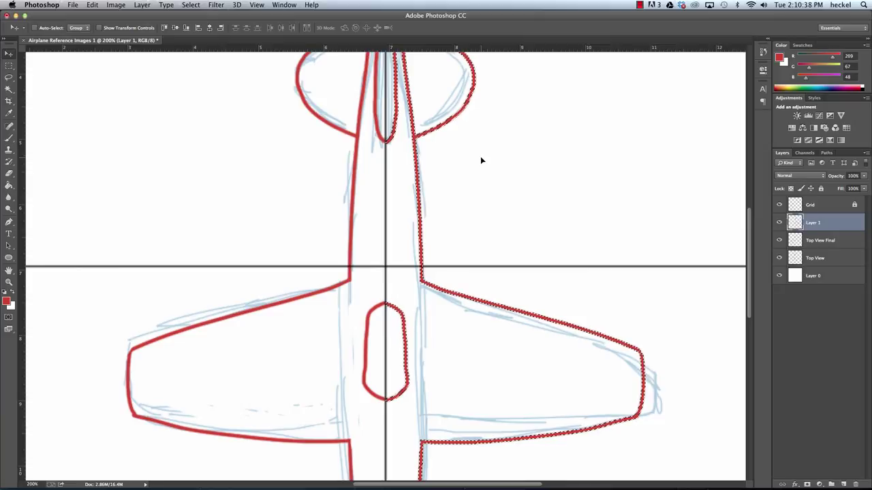
pyautogui.press('Left')
pyautogui.press('Left')
pyautogui.press('Right')
pyautogui.press('Right')
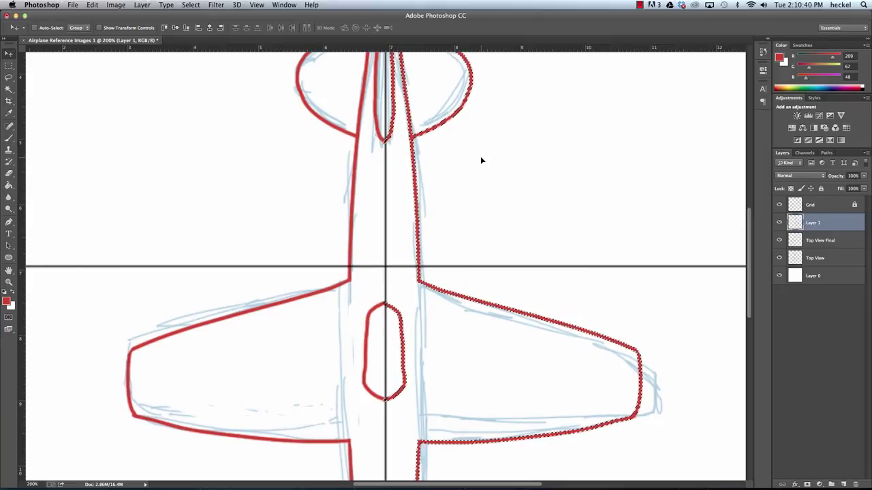
pyautogui.press('Left')
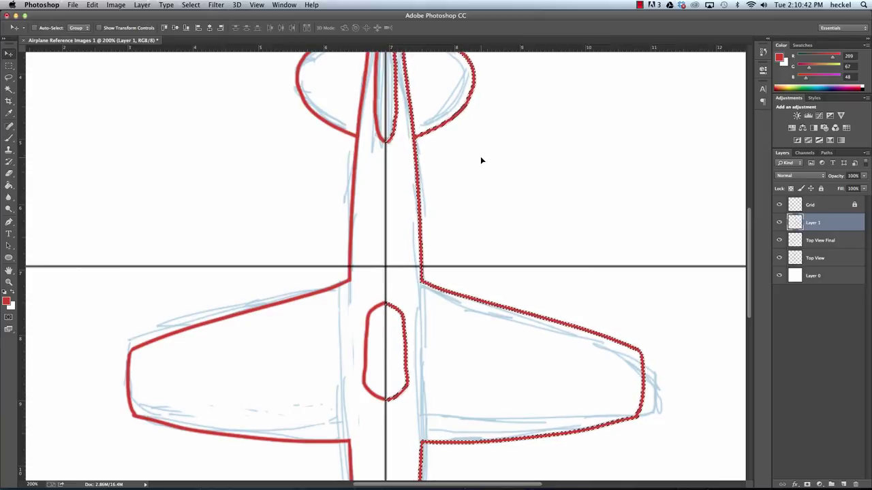
pyautogui.press('Right')
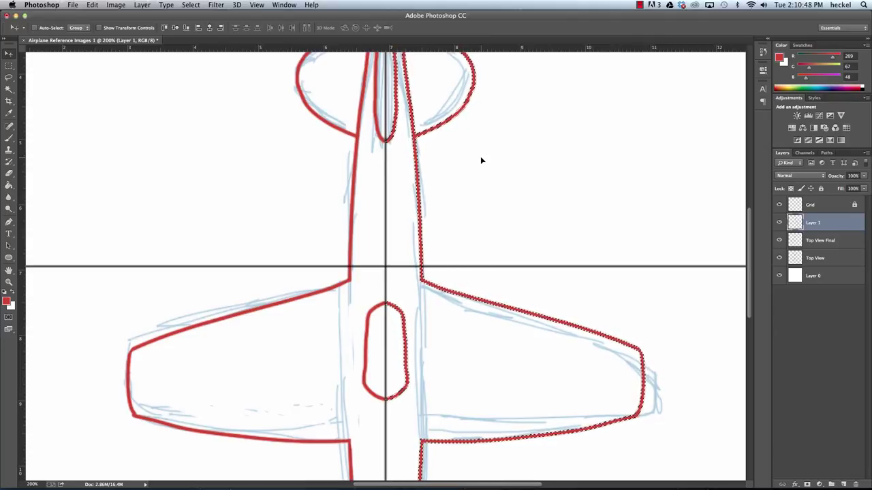
# Check the alignment at the plane's nose, then clear the selection.
pyautogui.moveTo(518, 206); pyautogui.dragTo(517, 345)
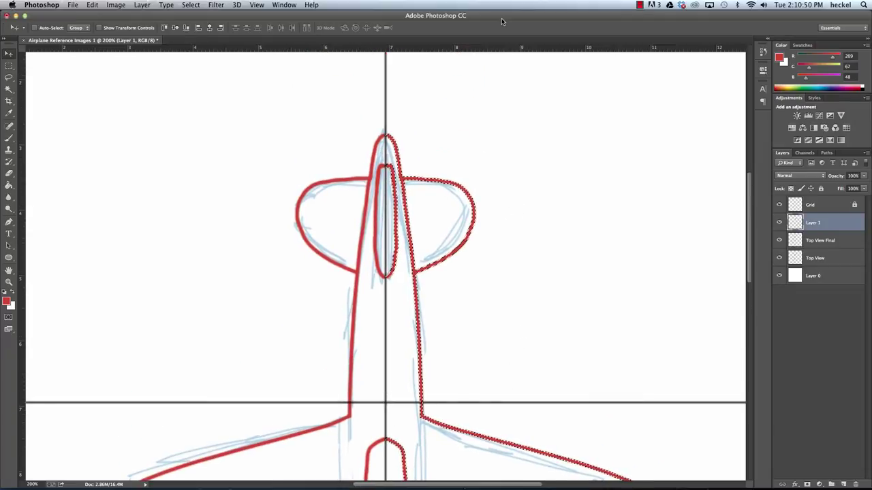
pyautogui.press('super+equal')
pyautogui.moveTo(403, 248); pyautogui.dragTo(397, 262)
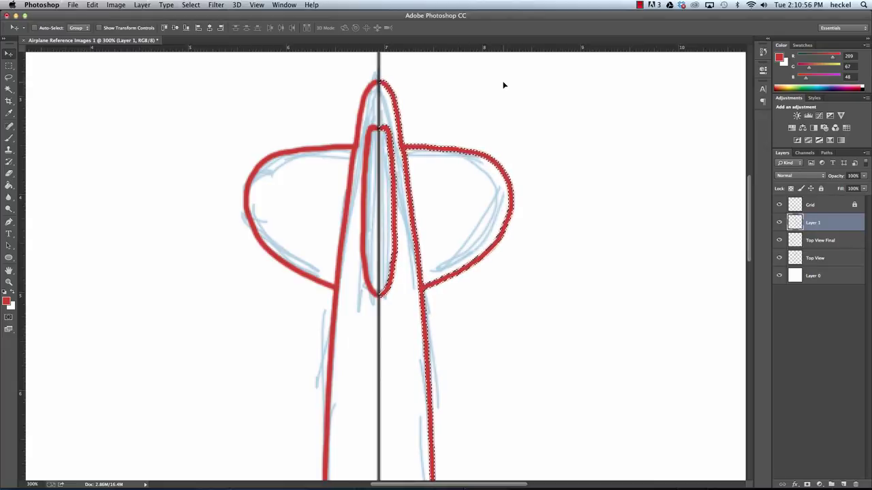
pyautogui.press('super+minus')
pyautogui.press('super+minus')
pyautogui.press('super+minus')
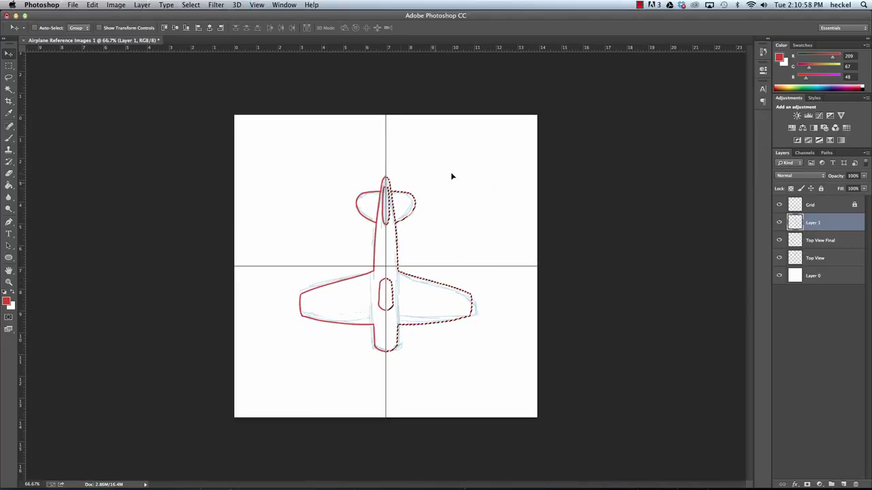
pyautogui.click(9, 65)
pyautogui.click(406, 165)
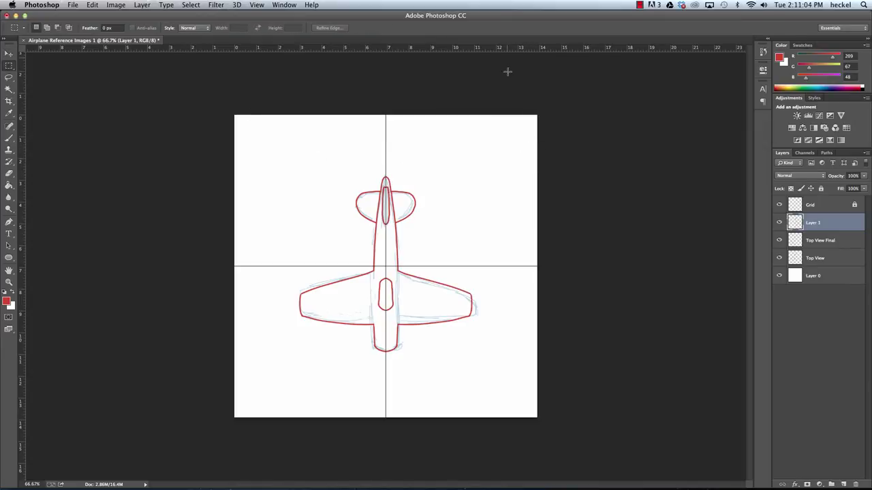
# Merge Layer 1 down into the Top View Final layer.
pyautogui.click(813, 244)
pyautogui.click(815, 224)
pyautogui.rightClick(815, 222)
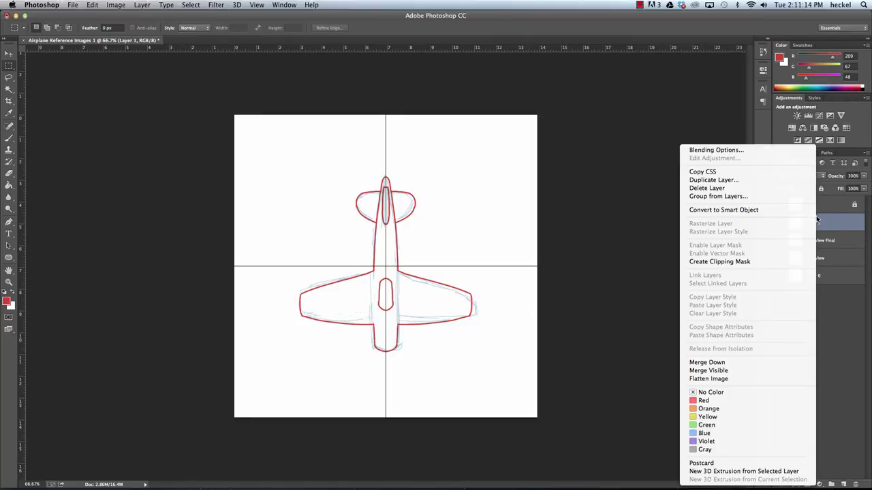
pyautogui.click(743, 364)
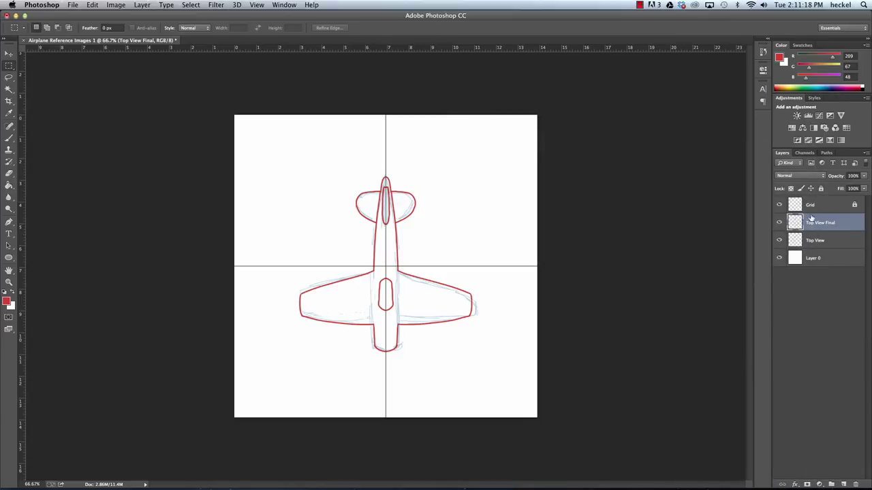
# Hide the blue Top View sketch layer and make Top View Final active.
pyautogui.click(817, 243)
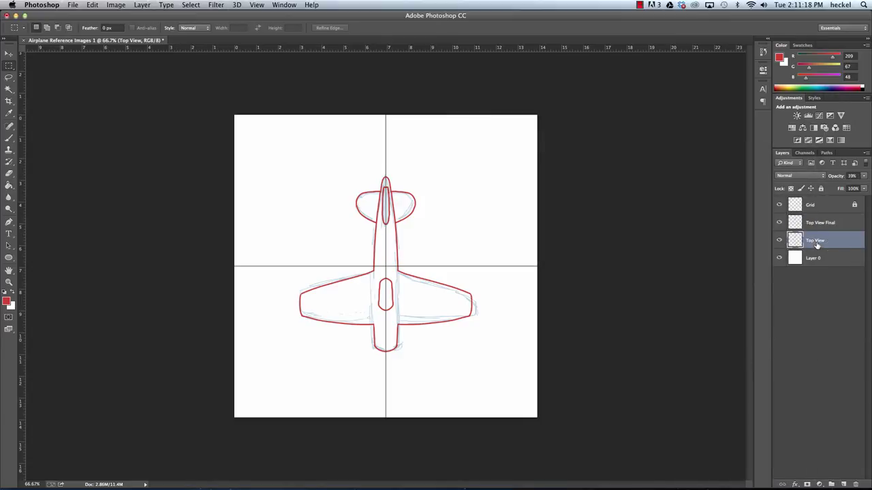
pyautogui.click(779, 241)
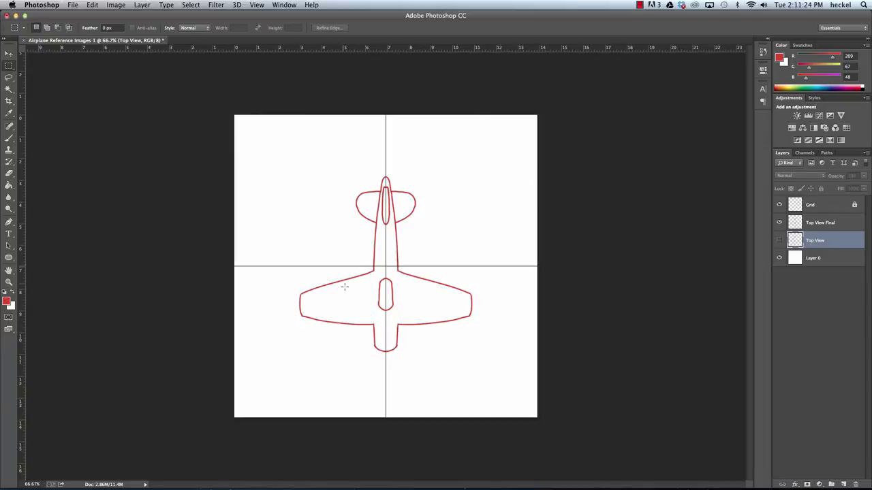
pyautogui.click(826, 223)
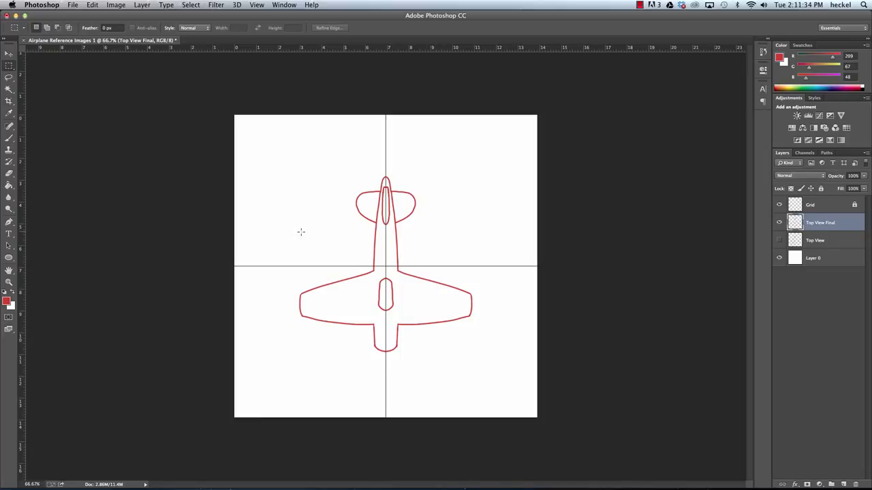
# Scale the red airplane outline to half size into the top-left quadrant, then deselect.
pyautogui.moveTo(206, 87); pyautogui.dragTo(618, 454)
pyautogui.hotkey('ctrl', 't')
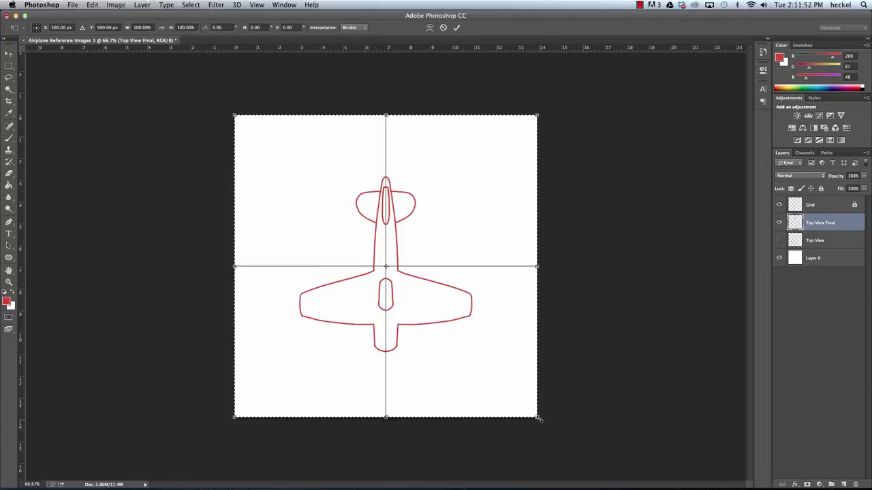
pyautogui.moveTo(539, 419); pyautogui.dragTo(373, 283)
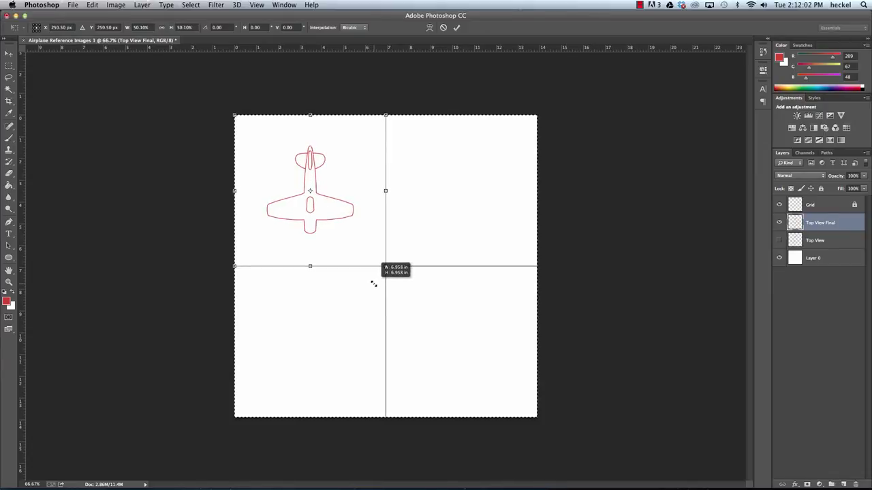
pyautogui.moveTo(373, 283); pyautogui.dragTo(371, 280)
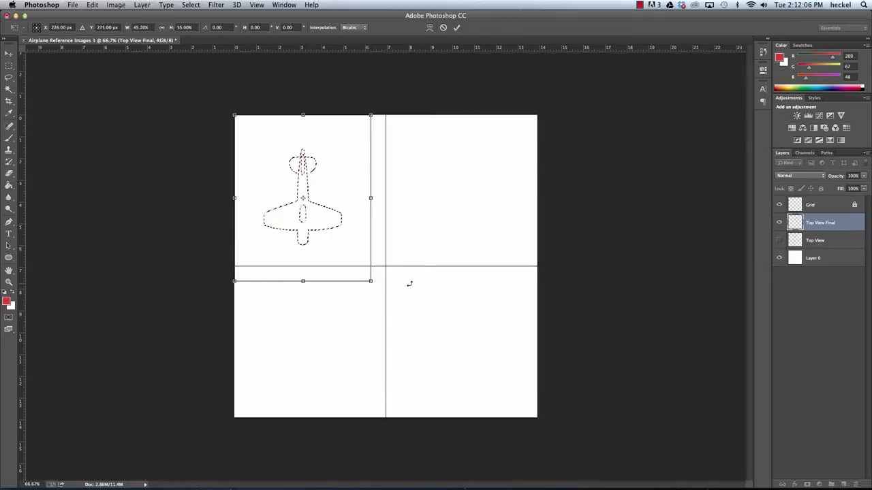
pyautogui.press('Escape')
pyautogui.hotkey('ctrl', 't')
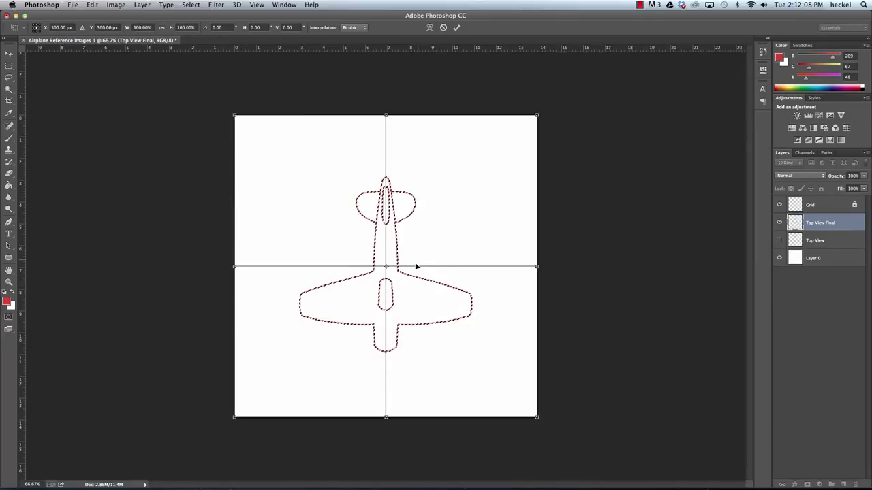
pyautogui.moveTo(535, 417); pyautogui.dragTo(372, 286)
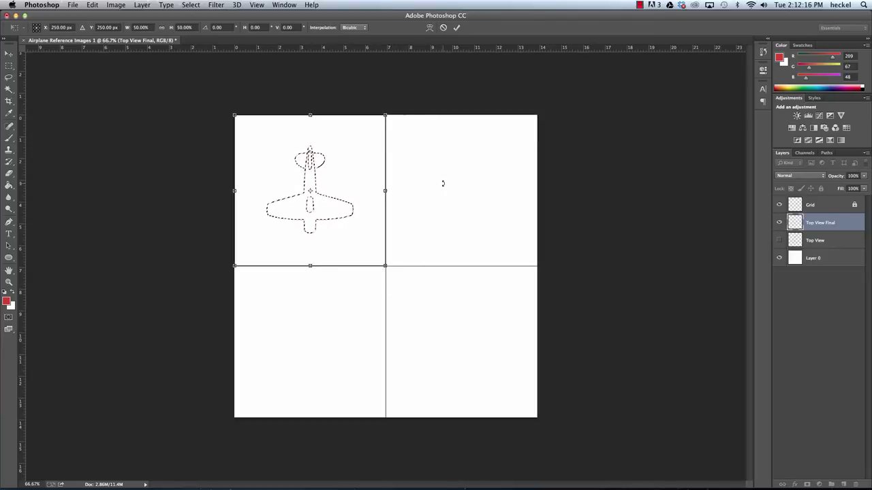
pyautogui.press('Return')
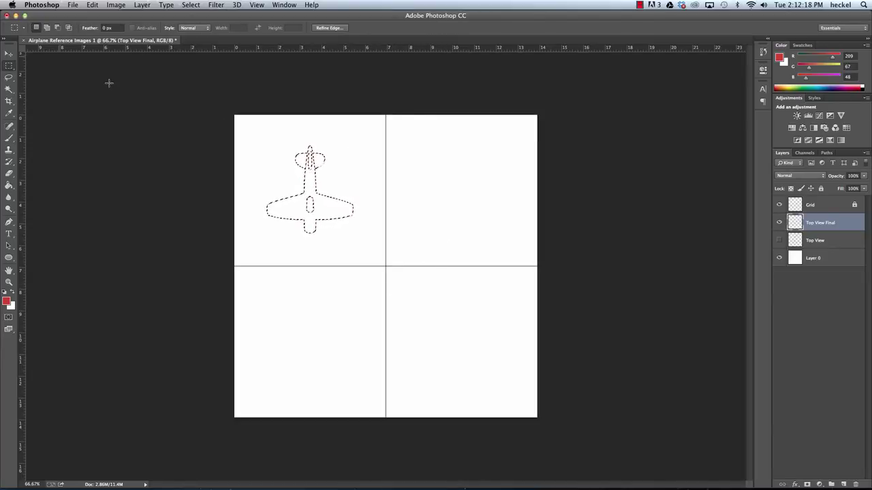
pyautogui.hotkey('ctrl', 'd')
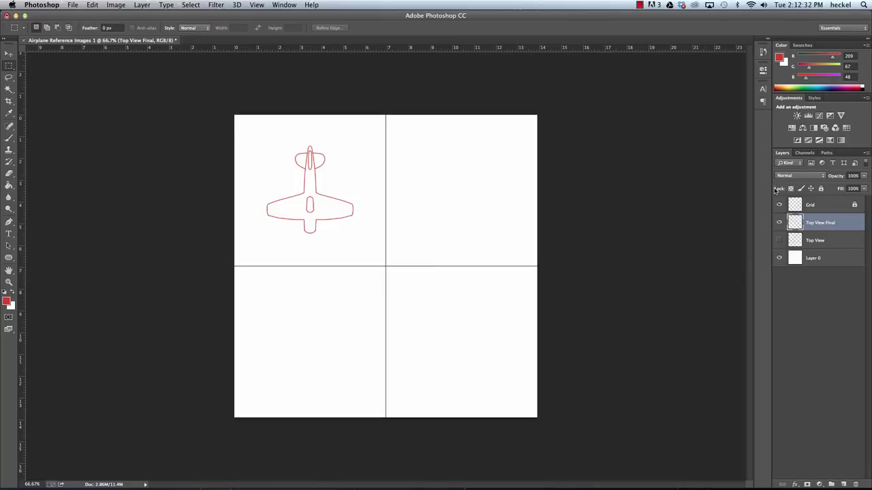
# Add a new empty layer and name it 'Front'.
pyautogui.click(843, 484)
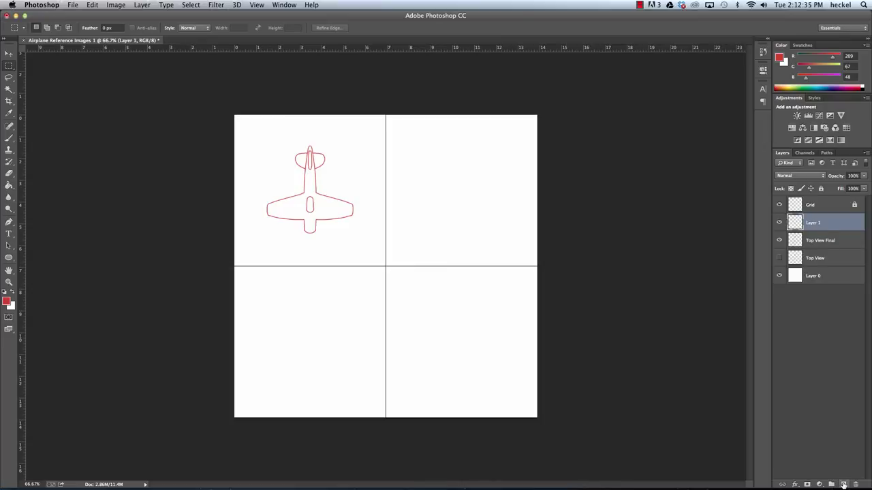
pyautogui.doubleClick(816, 223)
pyautogui.write('Front')
pyautogui.press('BackSpace')
pyautogui.press('BackSpace')
pyautogui.write('nt')
pyautogui.press('Return')
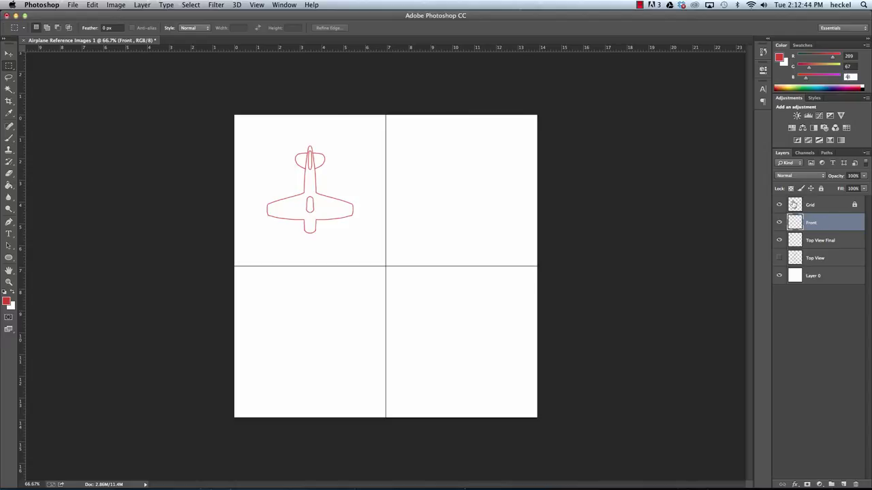
# Extend the layer name to 'Front View' and unlock the Grid layer.
pyautogui.doubleClick(813, 223)
pyautogui.write('View')
pyautogui.press('Return')
pyautogui.click(817, 207)
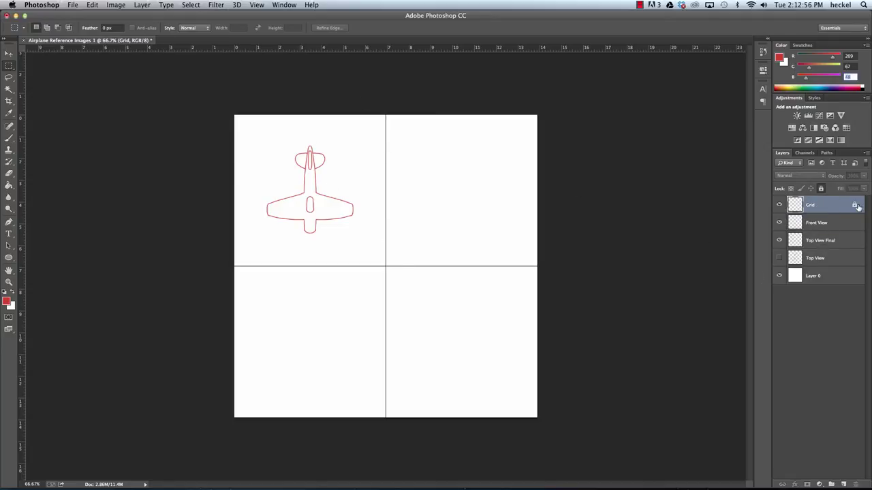
pyautogui.click(820, 188)
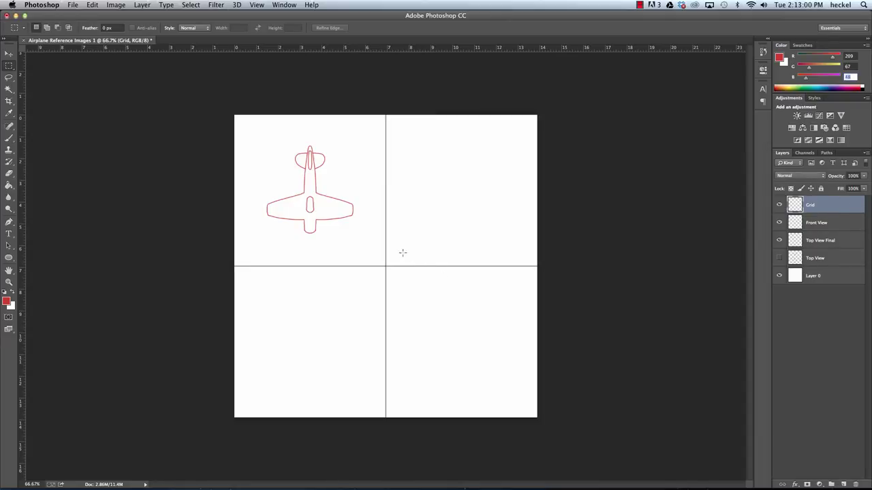
# Set the foreground colour to blue #308fd1 and view the canvas at 100%.
pyautogui.click(6, 301)
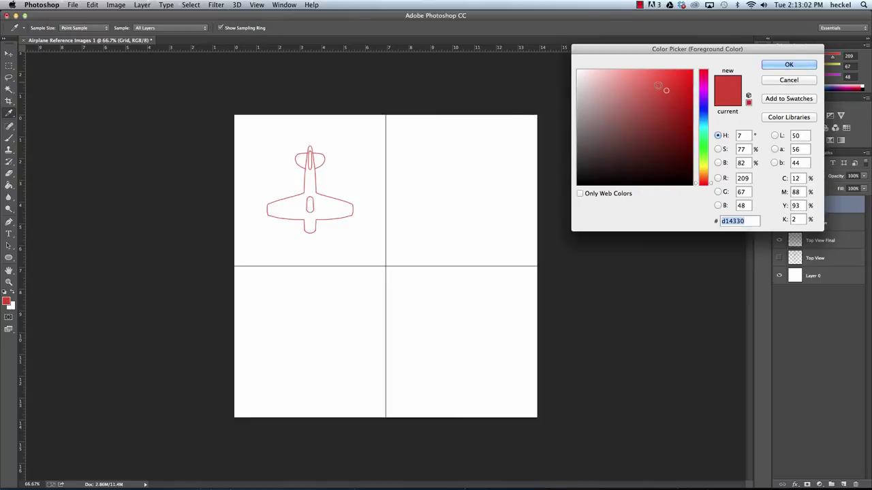
pyautogui.moveTo(703, 137); pyautogui.dragTo(689, 120)
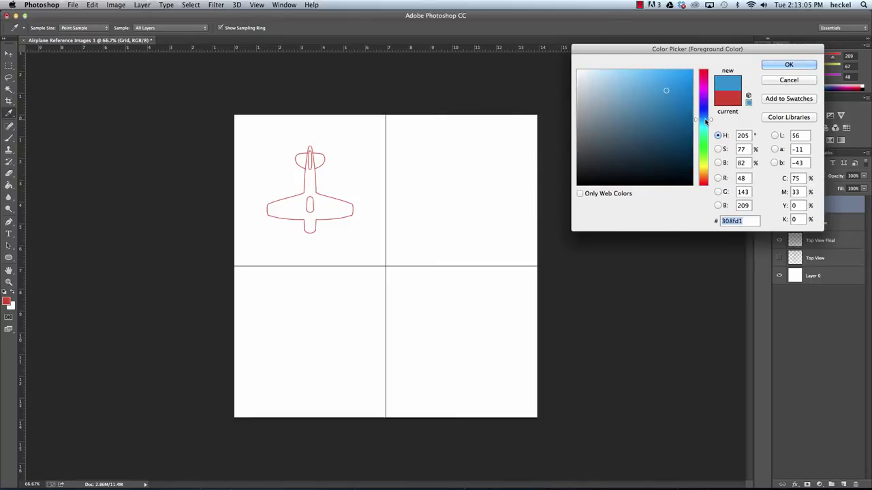
pyautogui.click(789, 64)
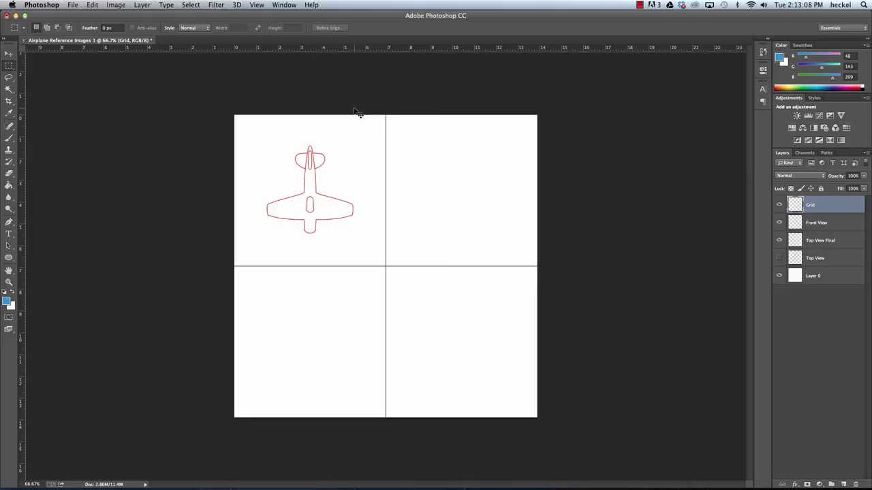
pyautogui.press('super+plus')
pyautogui.hscroll(-3, 391, 258)
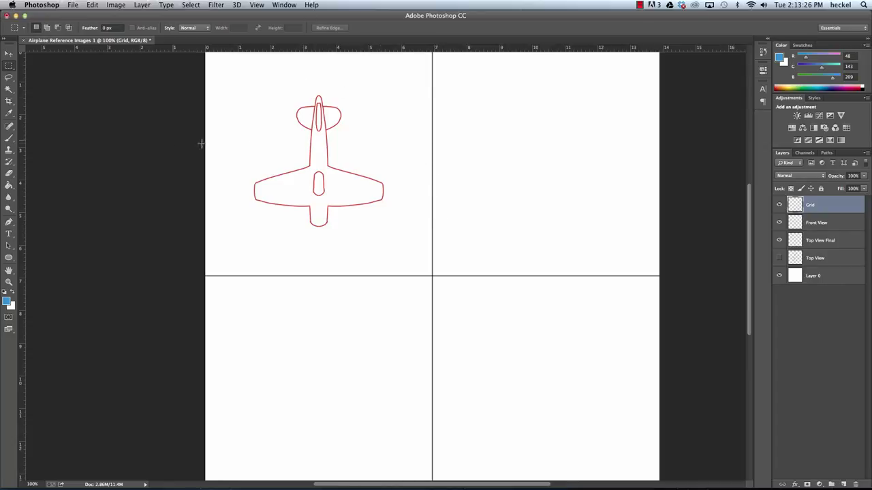
# Paint blue vertical projection lines down from the right and left wing tips.
pyautogui.click(9, 138)
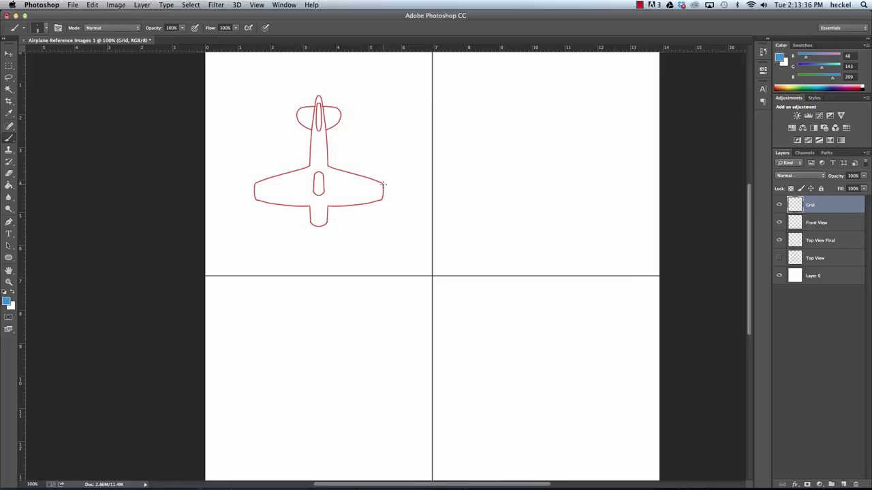
pyautogui.moveTo(383, 192)
pyautogui.mouseDown()
pyautogui.moveTo(416, 436)
pyautogui.moveTo(406, 218)
pyautogui.mouseUp()
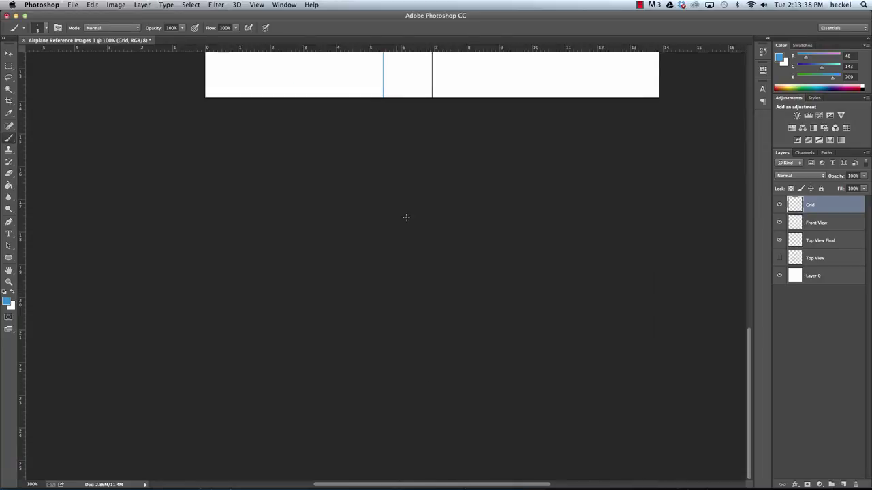
pyautogui.press('super+z')
pyautogui.moveTo(393, 199); pyautogui.dragTo(399, 254)
pyautogui.scroll(10, 399, 254)
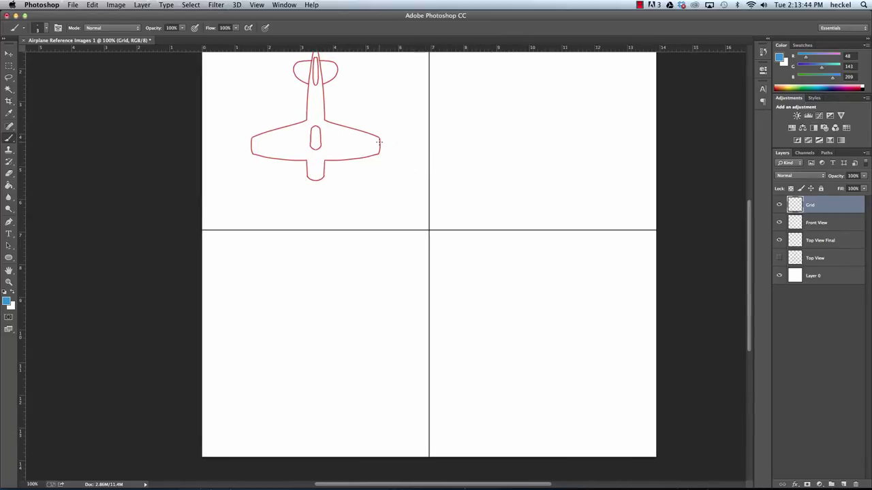
pyautogui.moveTo(380, 143); pyautogui.dragTo(379, 423)
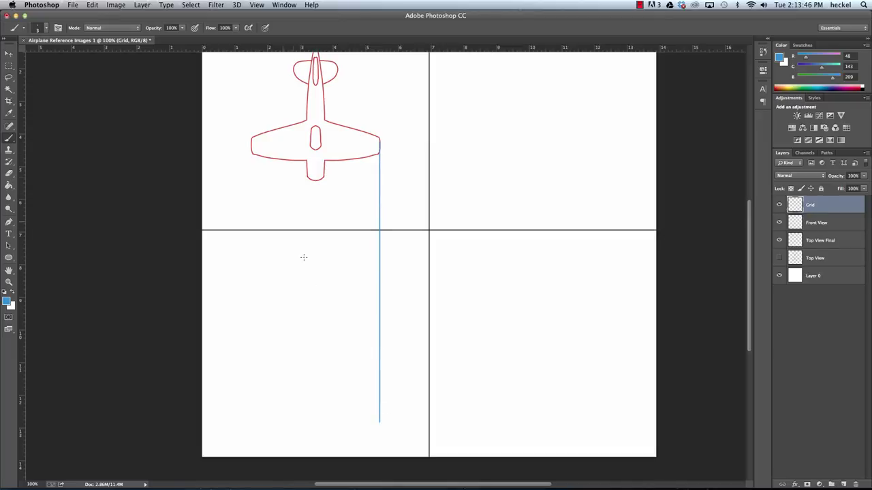
pyautogui.moveTo(252, 142); pyautogui.dragTo(257, 238)
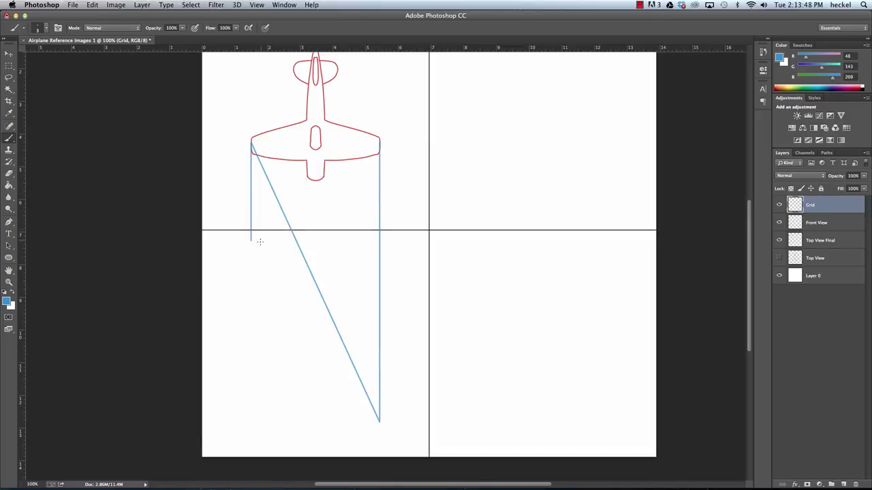
pyautogui.press('super+z')
pyautogui.moveTo(251, 143); pyautogui.dragTo(276, 429)
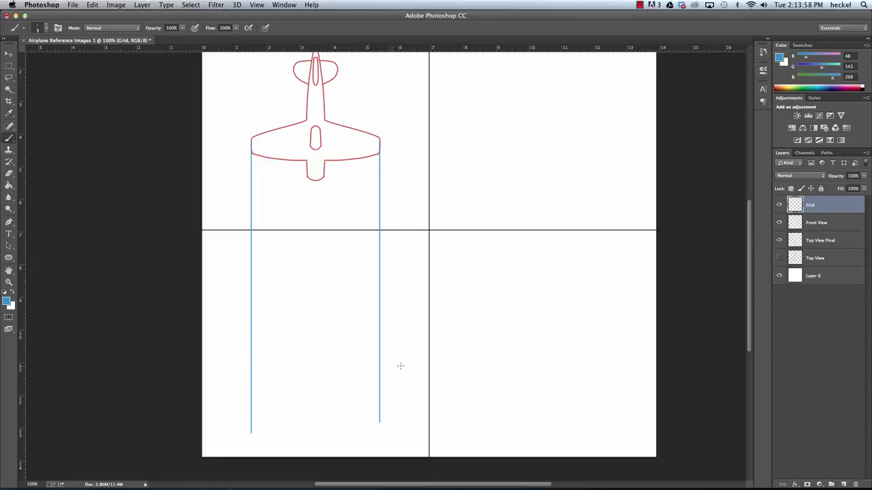
# Paint blue vertical projection lines down from both fuselage sides.
pyautogui.keyDown('shift'); pyautogui.click(306, 160); pyautogui.keyUp('shift')
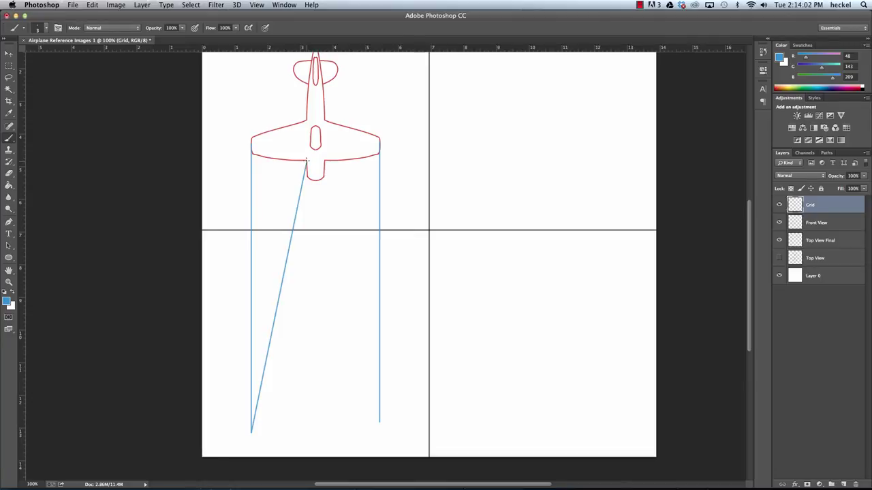
pyautogui.press('super+z')
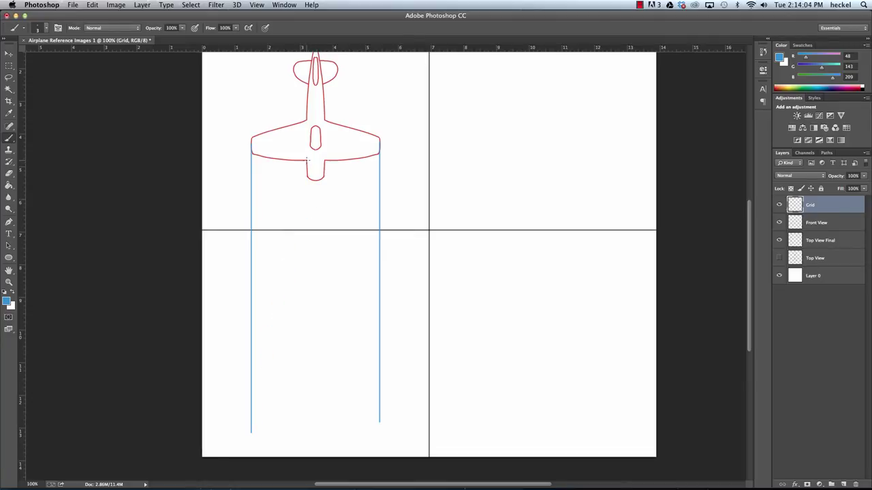
pyautogui.moveTo(306, 161); pyautogui.dragTo(320, 439)
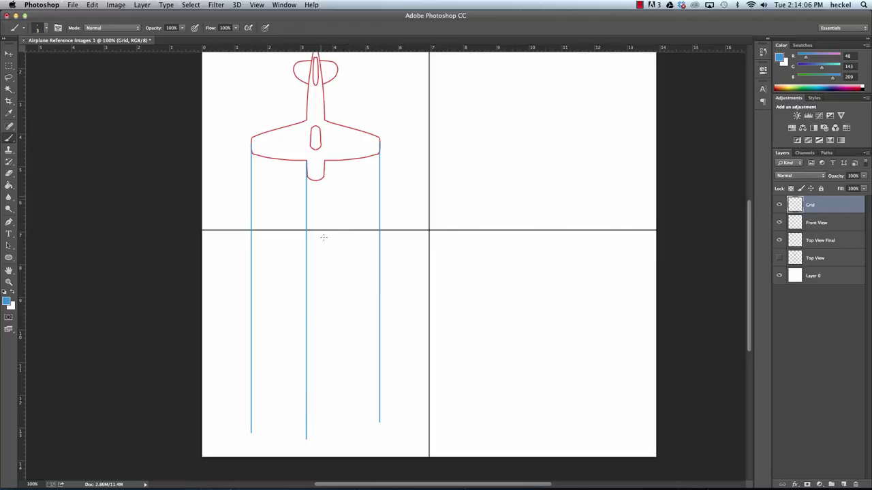
pyautogui.keyDown('shift'); pyautogui.click(324, 161); pyautogui.keyUp('shift')
pyautogui.press('super+z')
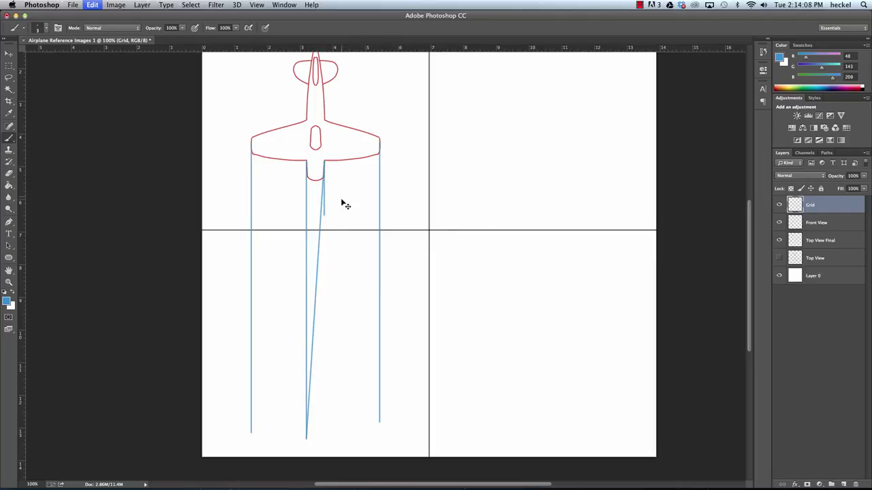
pyautogui.moveTo(324, 164); pyautogui.dragTo(342, 438)
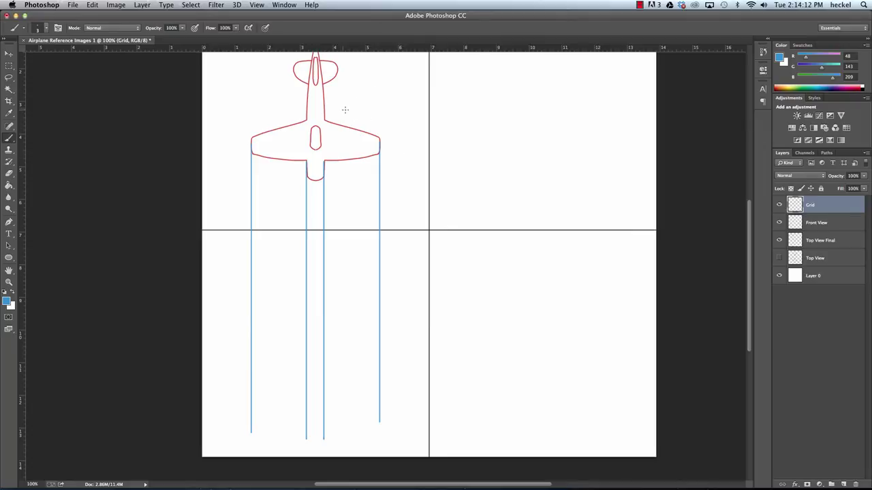
# Paint blue vertical projection lines down from the nose's left and right edges.
pyautogui.scroll(3, 356, 187)
pyautogui.scroll(-1, 362, 211)
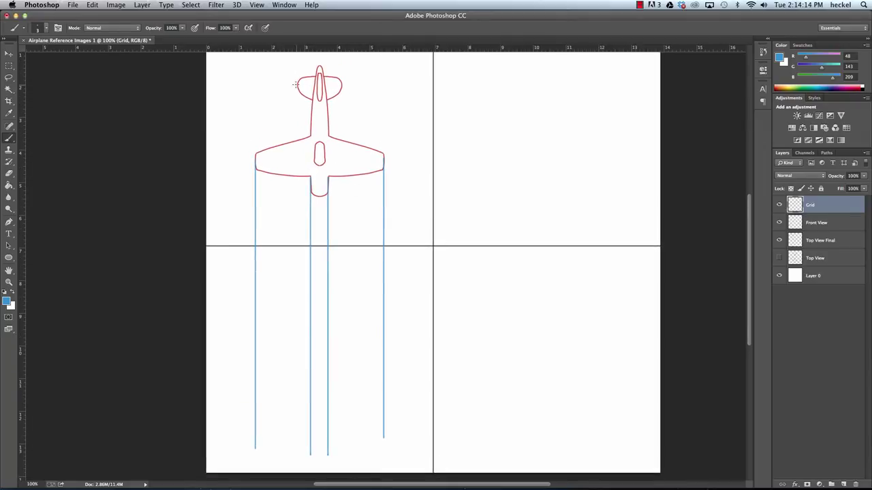
pyautogui.moveTo(297, 81); pyautogui.dragTo(297, 218)
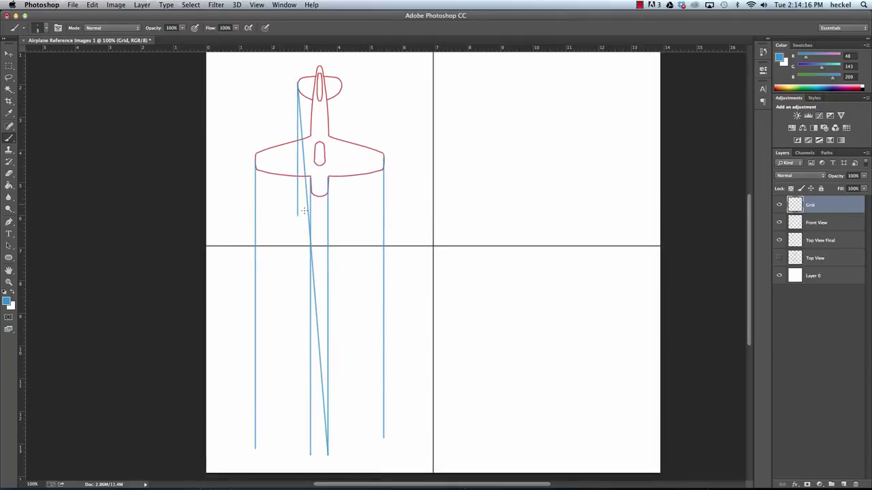
pyautogui.hotkey('ctrl', 'z')
pyautogui.moveTo(298, 85); pyautogui.dragTo(318, 471)
pyautogui.keyDown('shift'); pyautogui.click(343, 85); pyautogui.keyUp('shift')
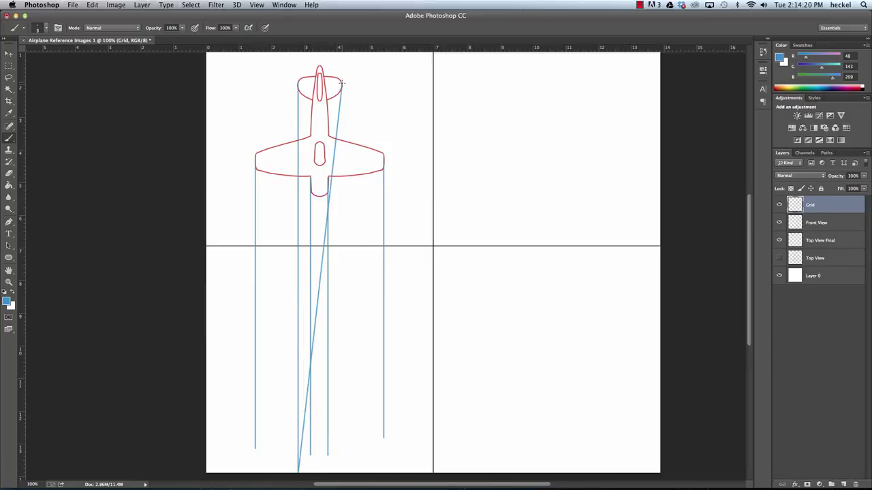
pyautogui.hotkey('ctrl', 'z')
pyautogui.moveTo(343, 90); pyautogui.dragTo(344, 476)
# Lower the Grid layer's opacity to 47%.
pyautogui.moveTo(414, 201); pyautogui.dragTo(414, 278)
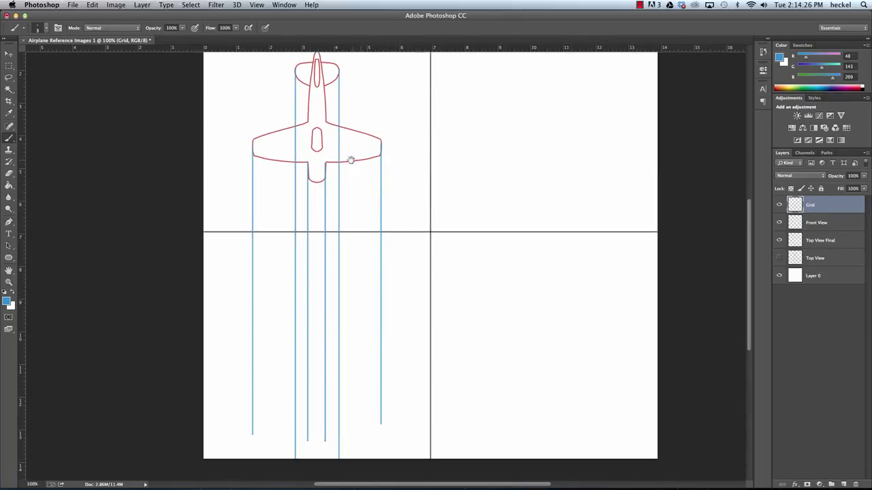
pyautogui.moveTo(347, 159); pyautogui.dragTo(370, 178)
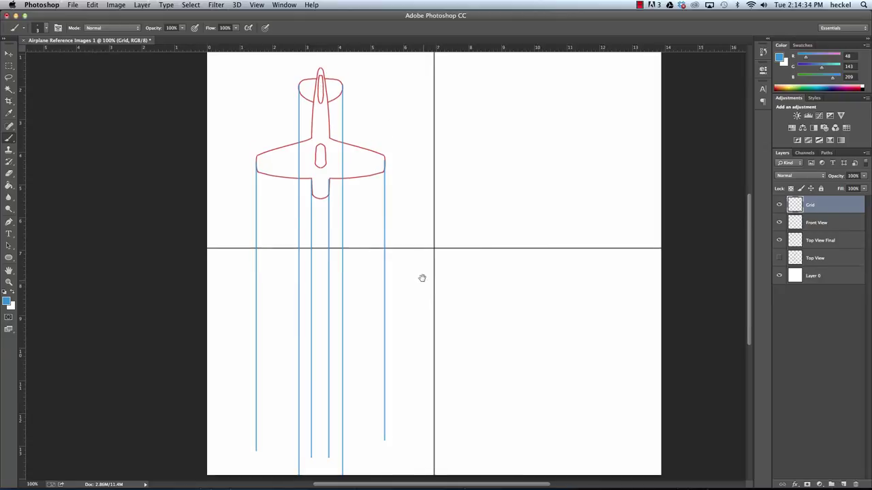
pyautogui.scroll(-3, 423, 277)
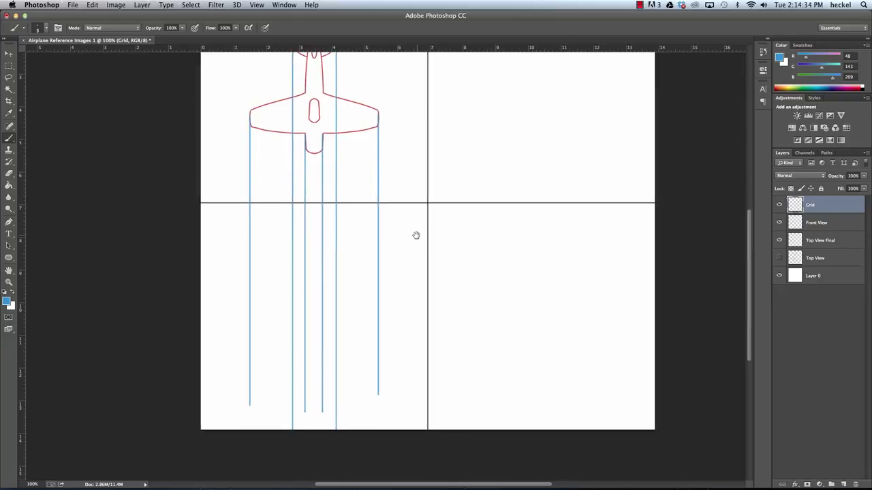
pyautogui.click(864, 176)
pyautogui.moveTo(863, 187); pyautogui.dragTo(842, 189)
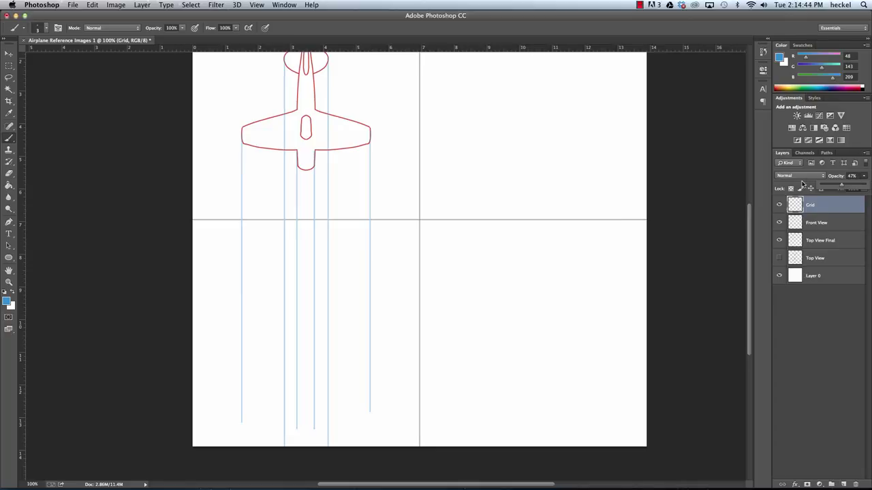
# Lock the Grid layer again and make Front View the active layer.
pyautogui.click(796, 325)
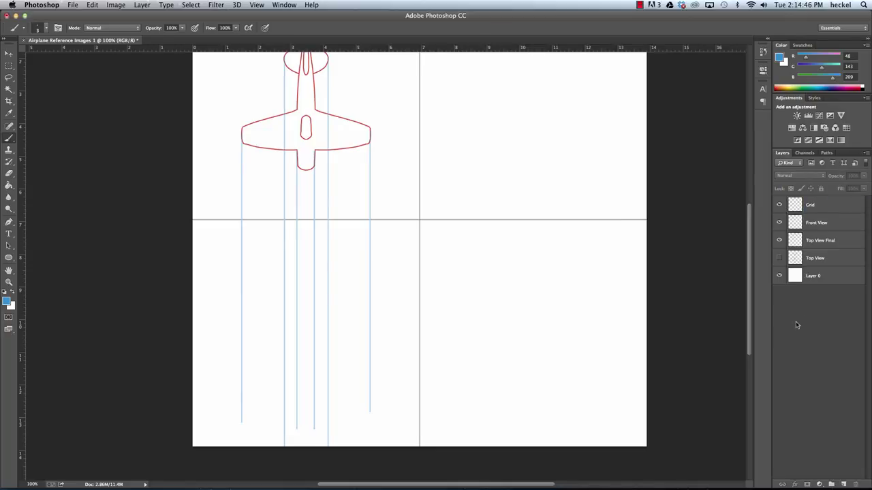
pyautogui.click(823, 209)
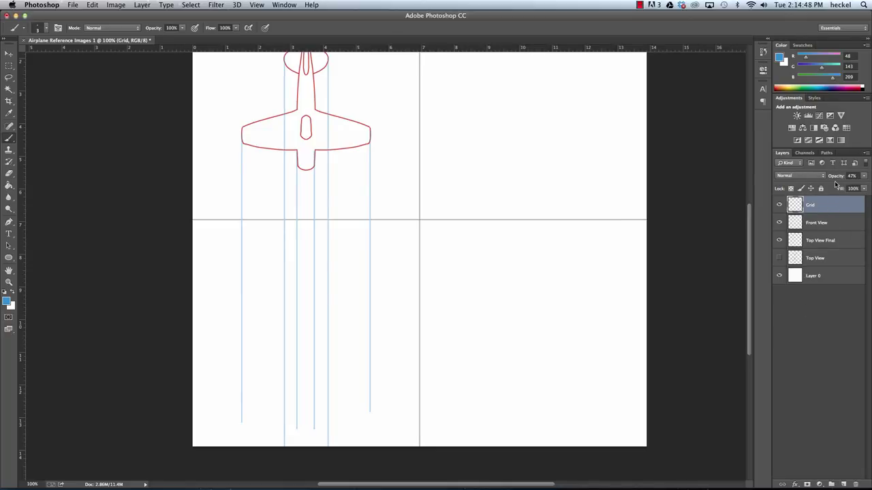
pyautogui.click(821, 188)
pyautogui.click(799, 263)
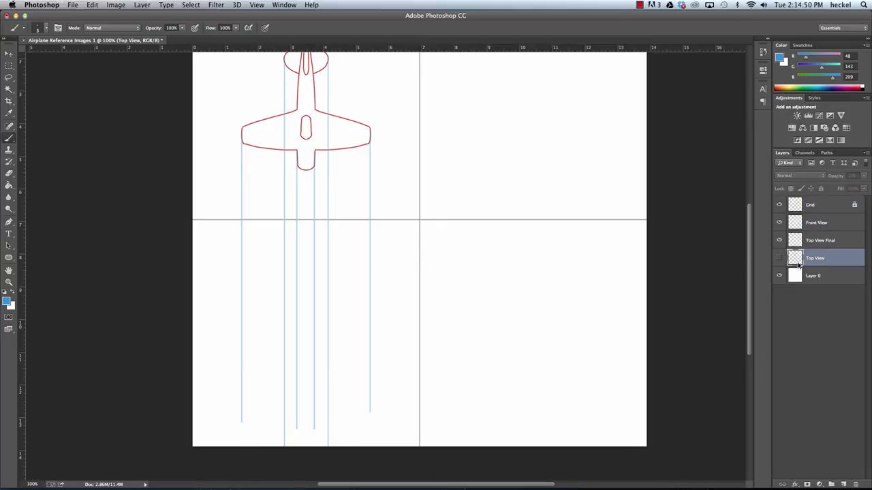
pyautogui.click(825, 224)
pyautogui.hscroll(-3, 303, 333)
pyautogui.scroll(-2, 303, 333)
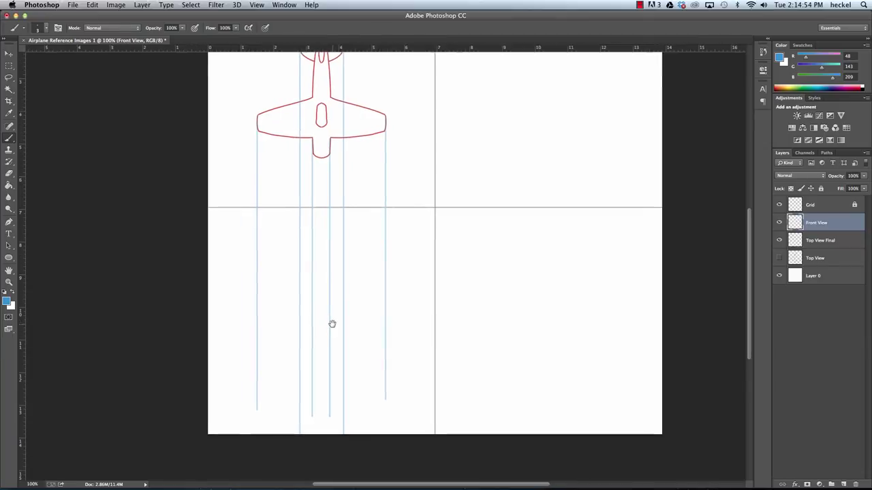
# Set the foreground colour to red R 209, G 48, B 48 (#d13030) and zoom to 200%.
pyautogui.click(7, 302)
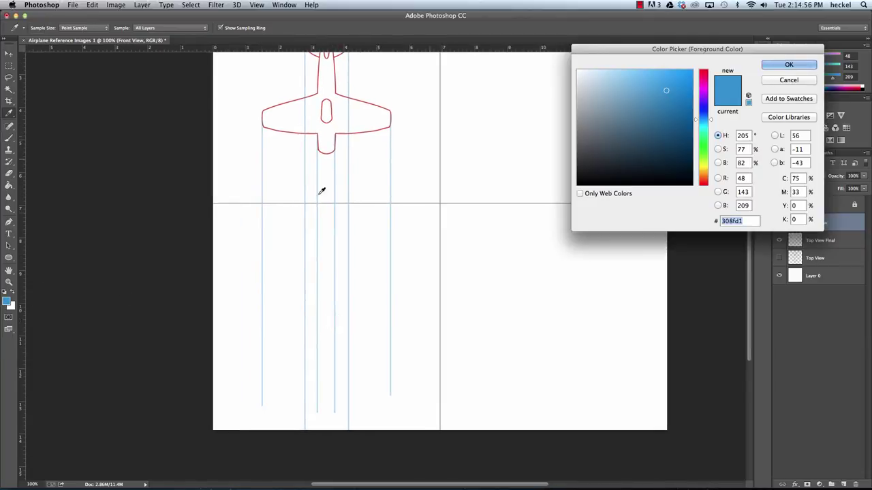
pyautogui.click(700, 156)
pyautogui.moveTo(700, 156); pyautogui.dragTo(702, 183)
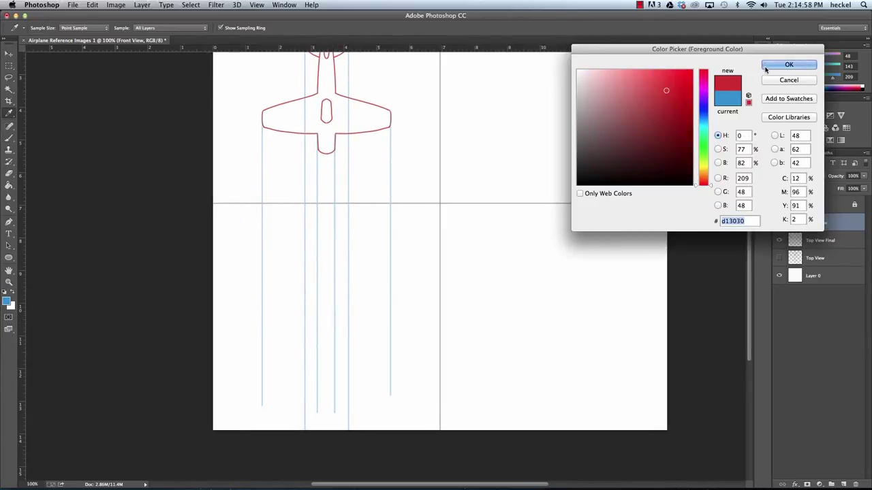
pyautogui.click(789, 64)
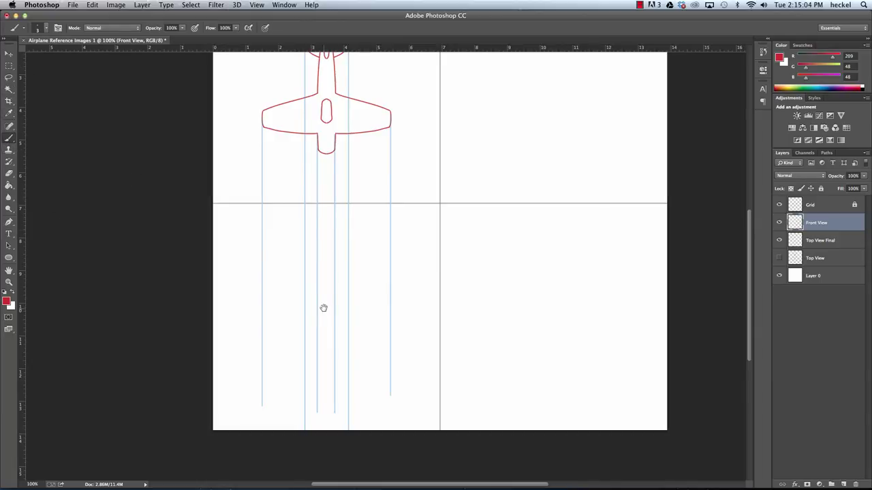
pyautogui.moveTo(322, 307); pyautogui.dragTo(345, 301)
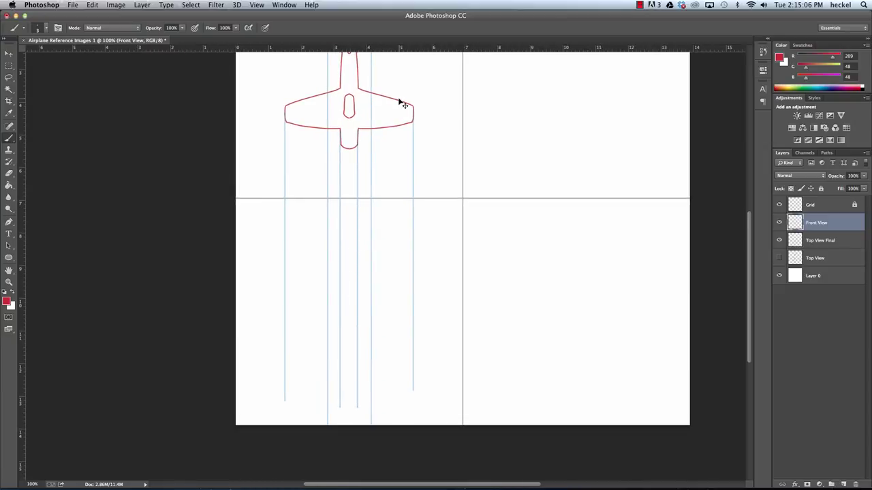
pyautogui.press('super+equal')
# Paint the left wing's lower and upper edges in red below the top view, redoing failed strokes.
pyautogui.moveTo(380, 144); pyautogui.dragTo(412, 147)
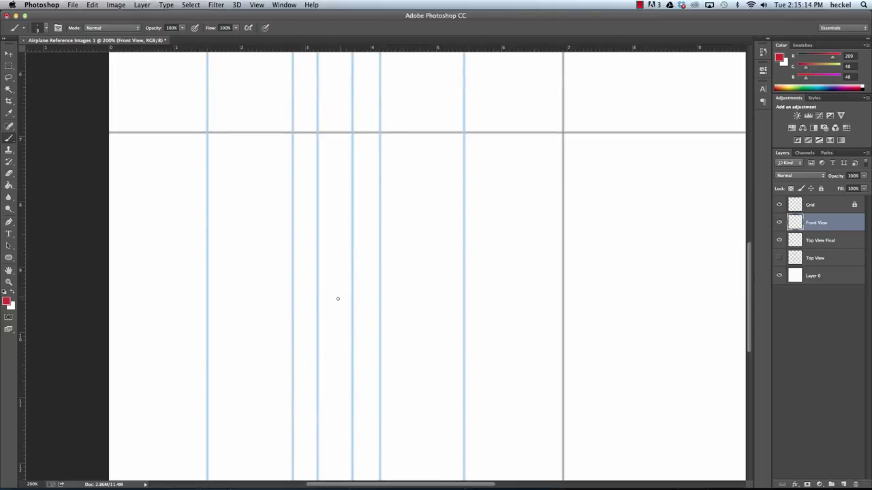
pyautogui.moveTo(341, 280)
pyautogui.mouseDown()
pyautogui.moveTo(318, 294)
pyautogui.moveTo(316, 312)
pyautogui.moveTo(329, 328)
pyautogui.moveTo(350, 325)
pyautogui.moveTo(355, 301)
pyautogui.moveTo(340, 280)
pyautogui.moveTo(326, 291)
pyautogui.moveTo(319, 325)
pyautogui.moveTo(338, 332)
pyautogui.moveTo(354, 323)
pyautogui.moveTo(353, 298)
pyautogui.moveTo(327, 292)
pyautogui.moveTo(317, 311)
pyautogui.moveTo(324, 325)
pyautogui.moveTo(349, 328)
pyautogui.moveTo(354, 305)
pyautogui.moveTo(342, 291)
pyautogui.mouseUp()
pyautogui.press('super+z')
pyautogui.press('super+z')
pyautogui.moveTo(329, 329); pyautogui.dragTo(160, 313)
pyautogui.hotkey('ctrl', 'z')
pyautogui.moveTo(334, 329); pyautogui.dragTo(193, 306)
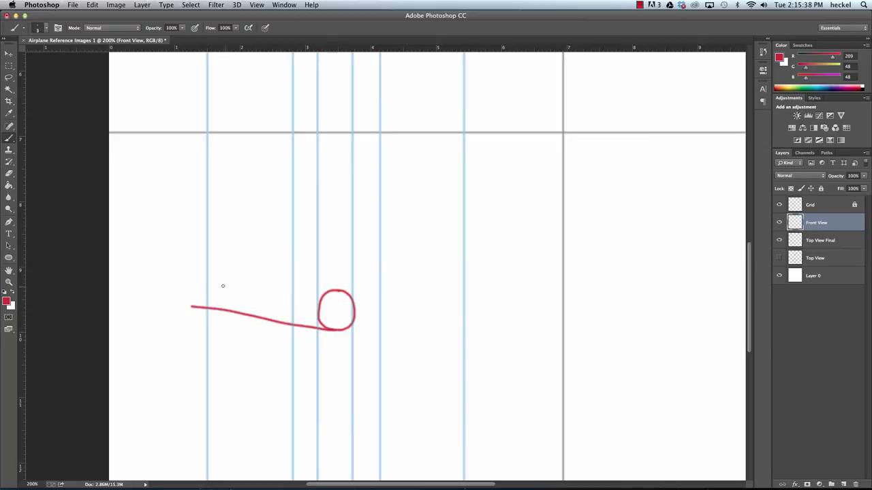
pyautogui.hotkey('ctrl', 'z')
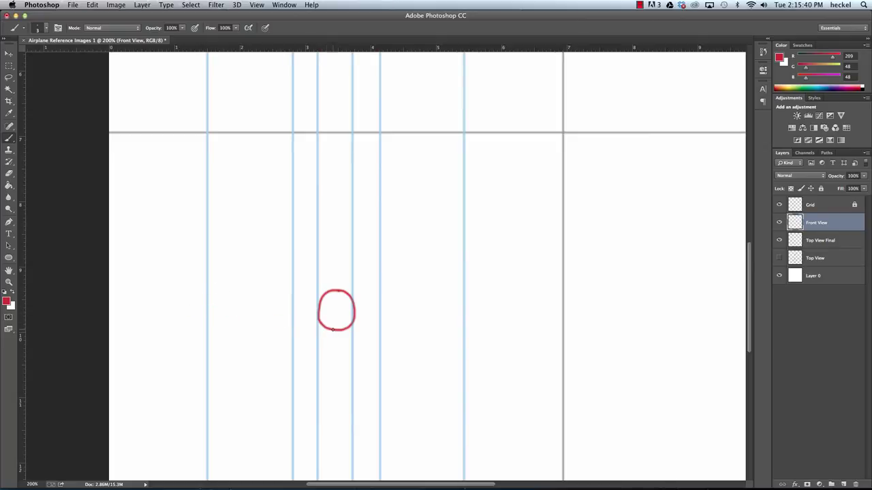
pyautogui.moveTo(333, 329); pyautogui.dragTo(173, 308)
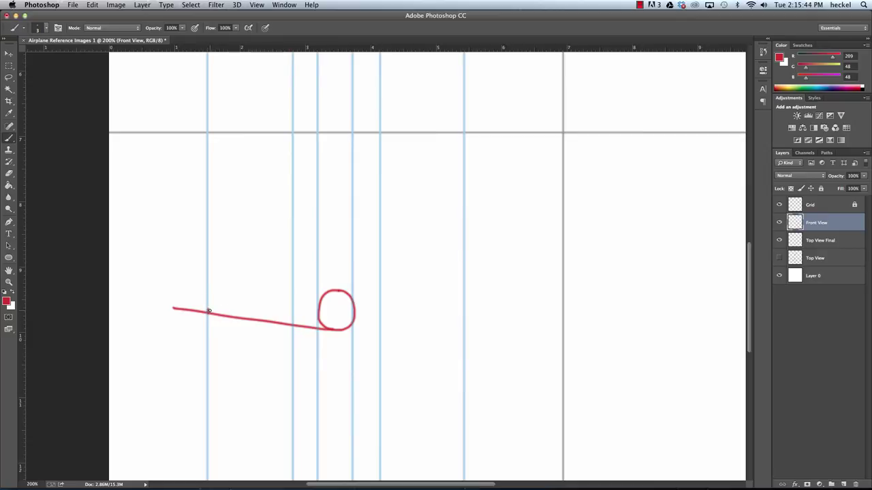
pyautogui.moveTo(209, 311); pyautogui.dragTo(340, 320)
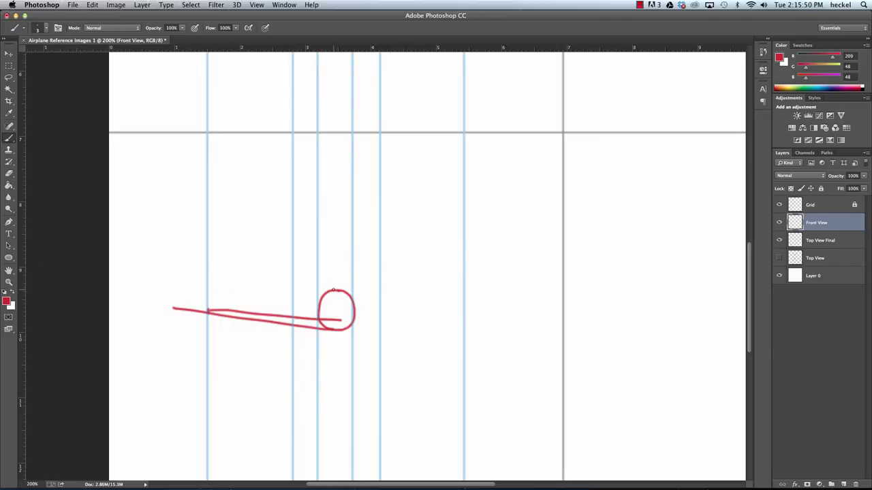
# Add the tail fin, erase the overlong wing tip and the wing line inside the fuselage.
pyautogui.moveTo(332, 286)
pyautogui.mouseDown()
pyautogui.moveTo(335, 260)
pyautogui.moveTo(337, 282)
pyautogui.mouseUp()
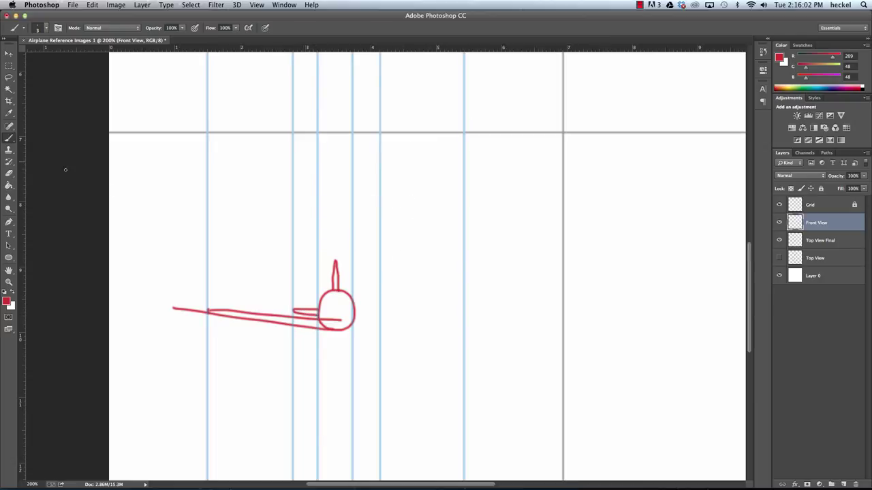
pyautogui.click(10, 174)
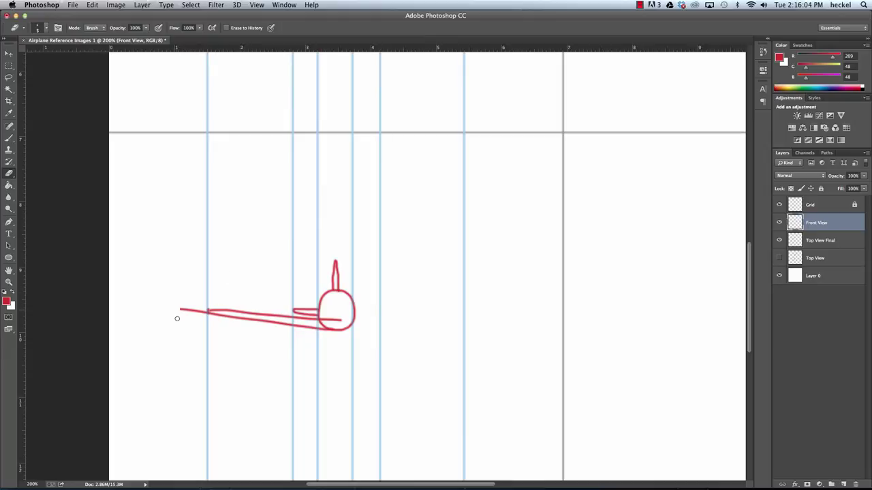
pyautogui.moveTo(179, 312); pyautogui.dragTo(201, 304)
pyautogui.moveTo(341, 323); pyautogui.dragTo(324, 318)
pyautogui.press('super+minus')
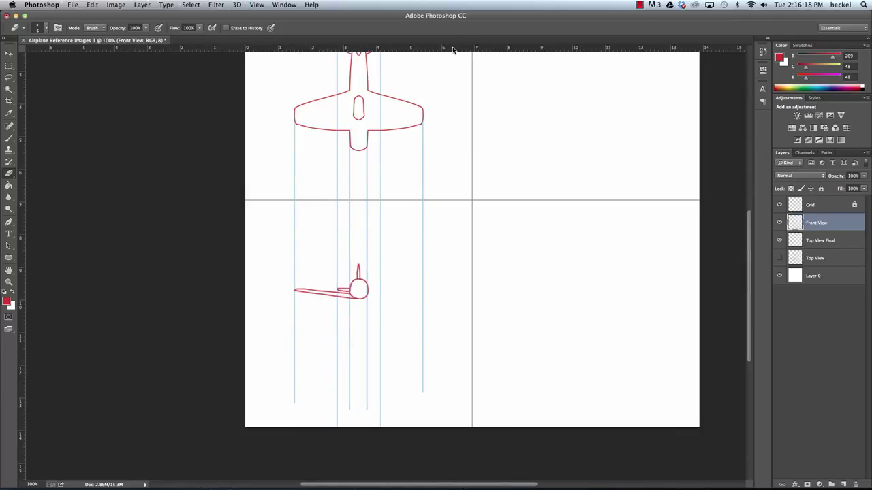
# At 200% zoom, draw a rectangular marquee around the half front-view sketch.
pyautogui.moveTo(399, 243); pyautogui.dragTo(395, 274)
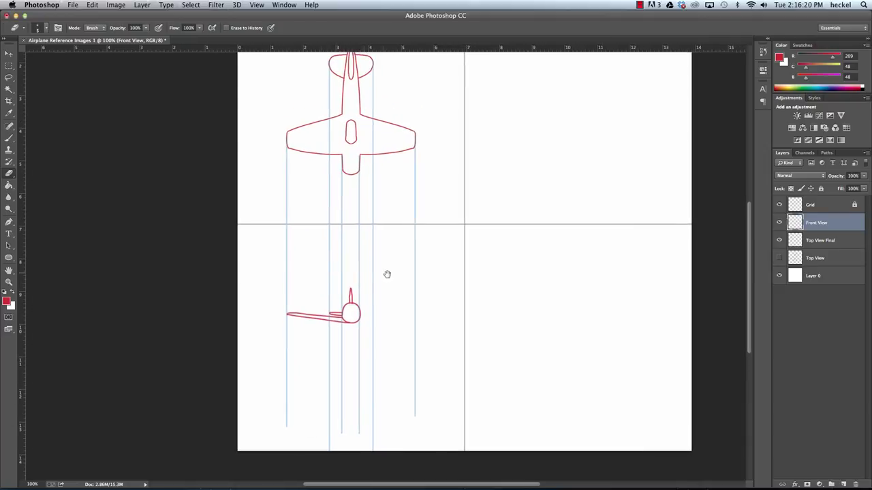
pyautogui.press('super+plus')
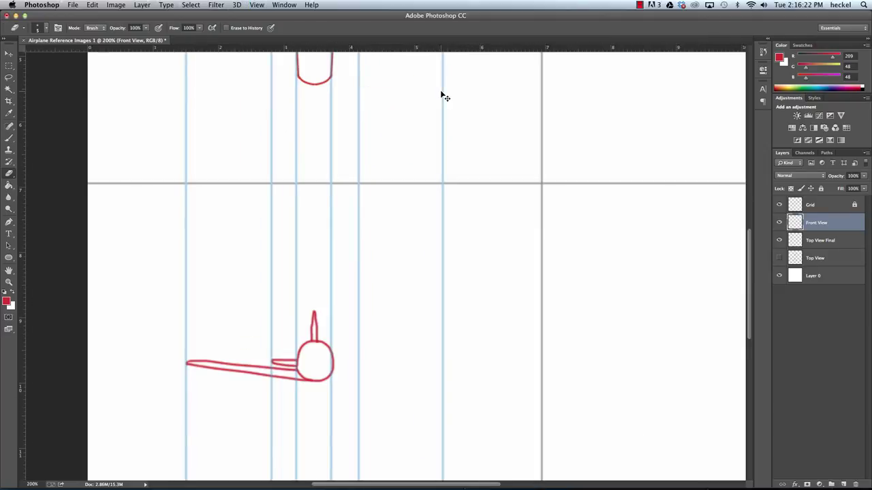
pyautogui.moveTo(387, 290); pyautogui.dragTo(412, 216)
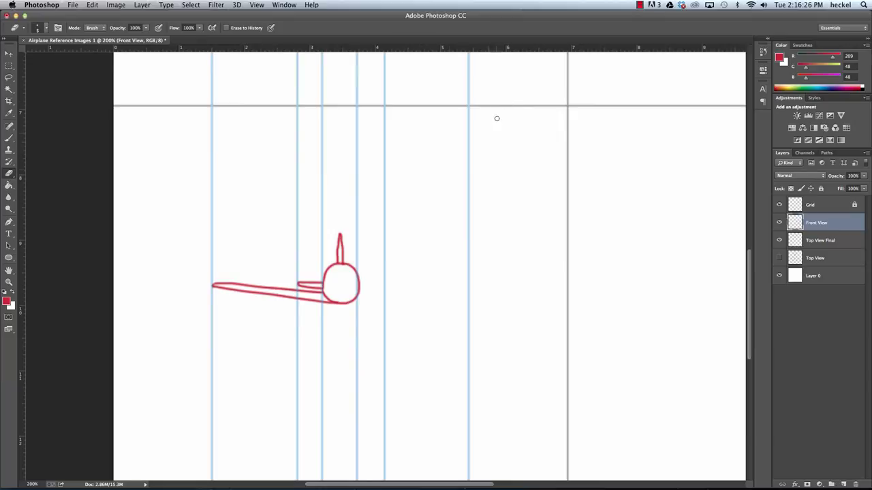
pyautogui.click(9, 65)
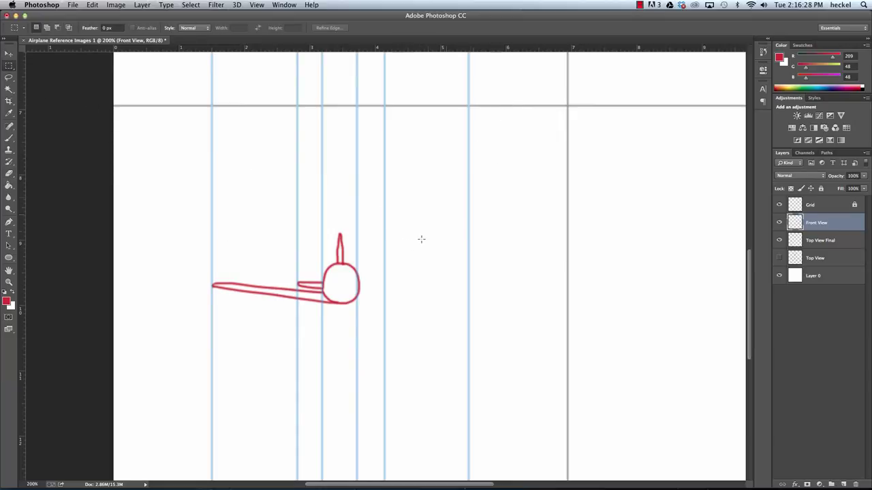
pyautogui.moveTo(201, 194); pyautogui.dragTo(341, 374)
# Paste a copy of the half front view onto a new layer and flip it horizontally.
pyautogui.press('super+c')
pyautogui.press('super+v')
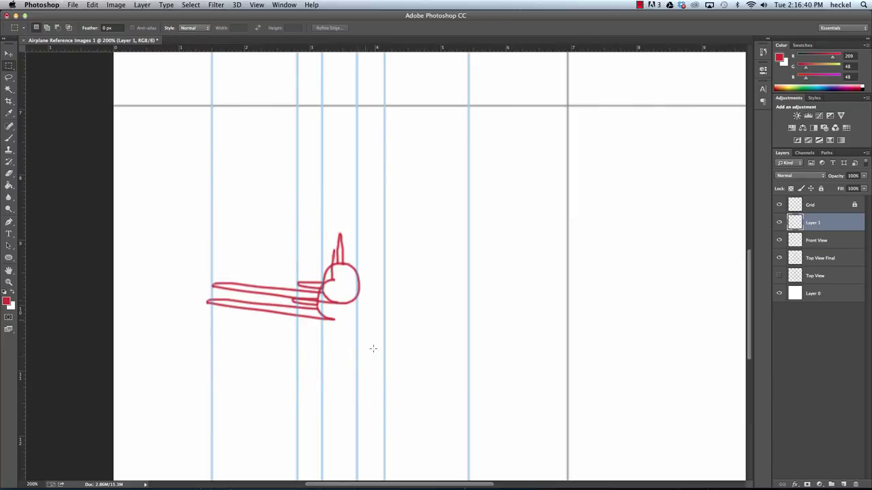
pyautogui.click(96, 4)
pyautogui.moveTo(170, 195)
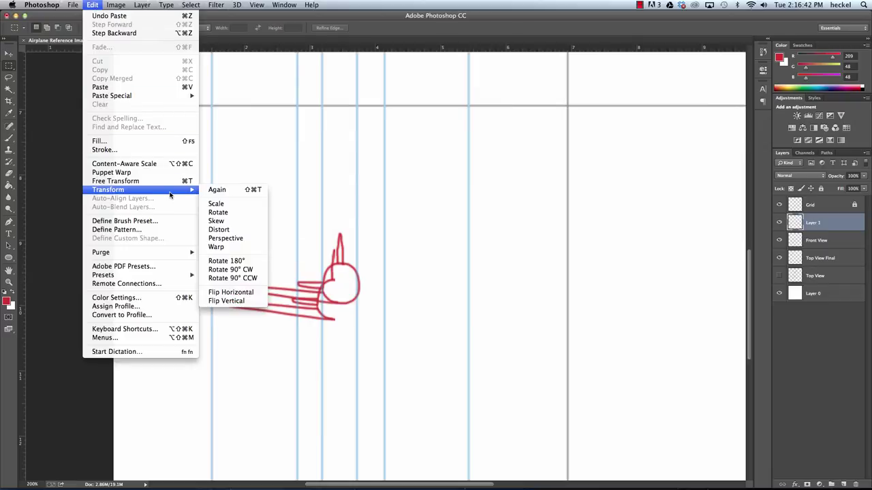
pyautogui.click(266, 298)
# Select the mirrored half and move it right to form the right wing.
pyautogui.moveTo(162, 221); pyautogui.dragTo(394, 361)
pyautogui.moveTo(237, 313); pyautogui.dragTo(262, 330)
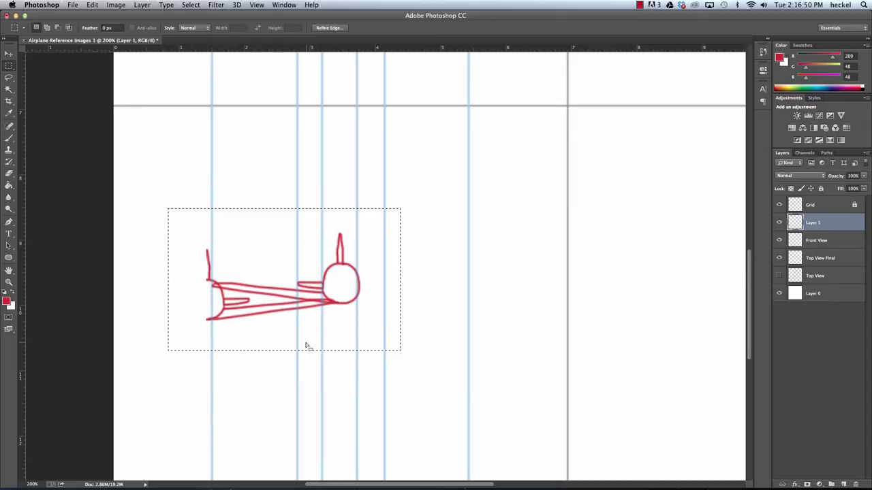
pyautogui.click(10, 54)
pyautogui.moveTo(276, 312); pyautogui.dragTo(403, 294)
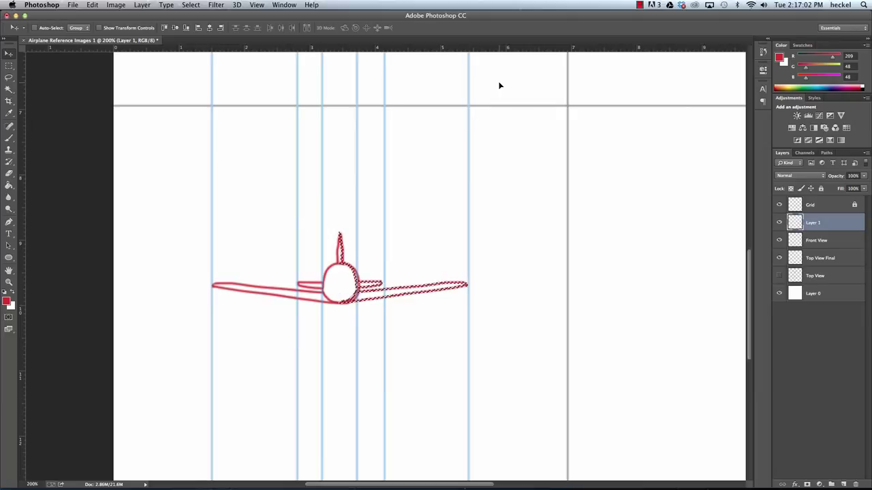
# Nudge the mirrored wing pixel by pixel into symmetry, deselect, and zoom out to 66.7%.
pyautogui.press('Right')
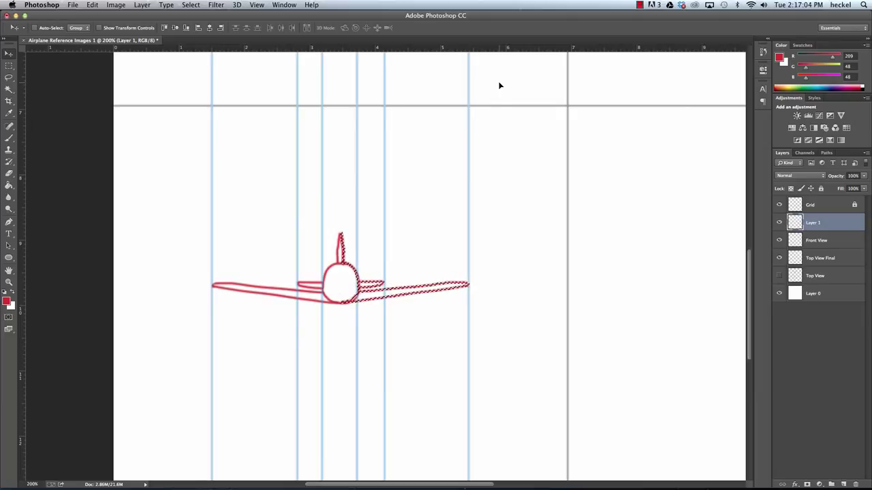
pyautogui.press('Left')
pyautogui.press('Right')
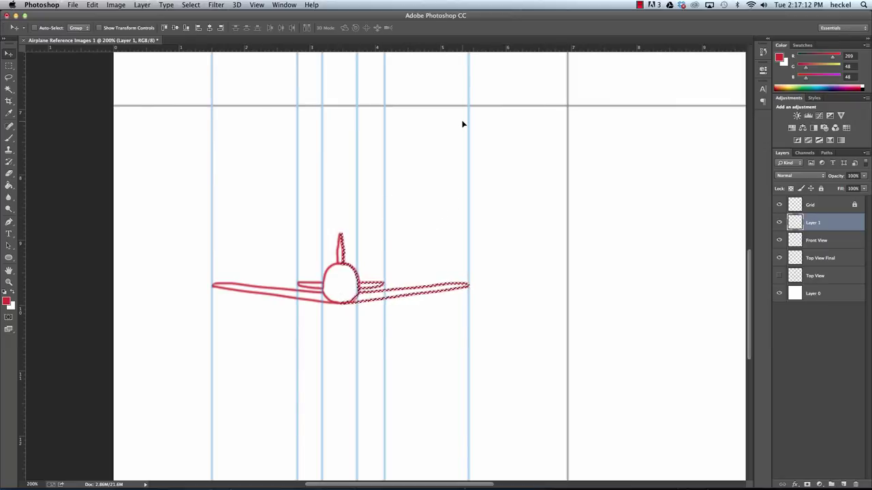
pyautogui.press('Left')
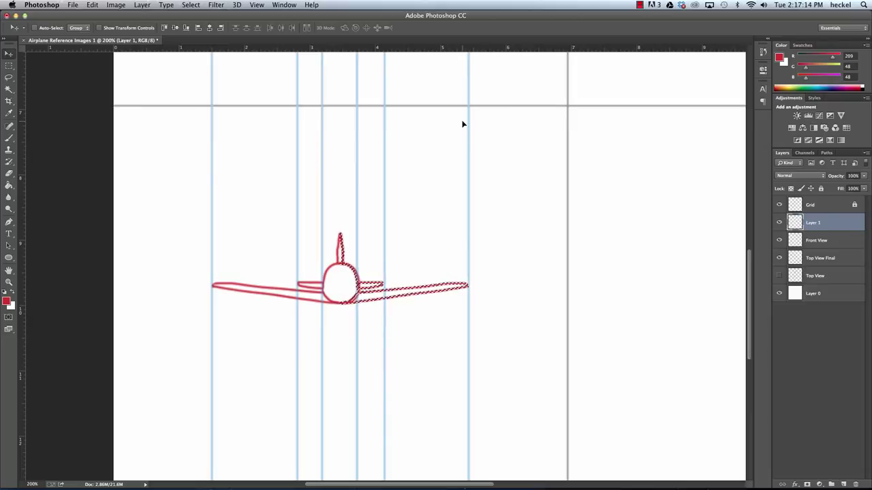
pyautogui.hotkey('ctrl', 'd')
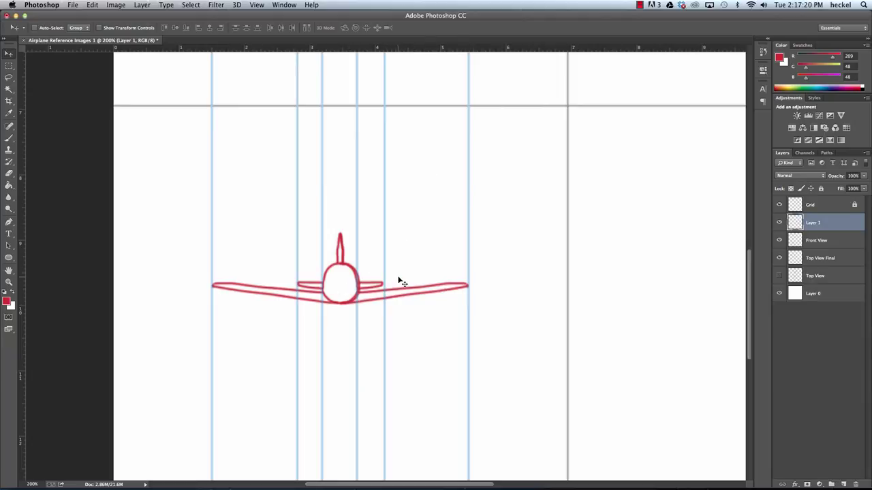
pyautogui.hotkey('ctrl', 'z')
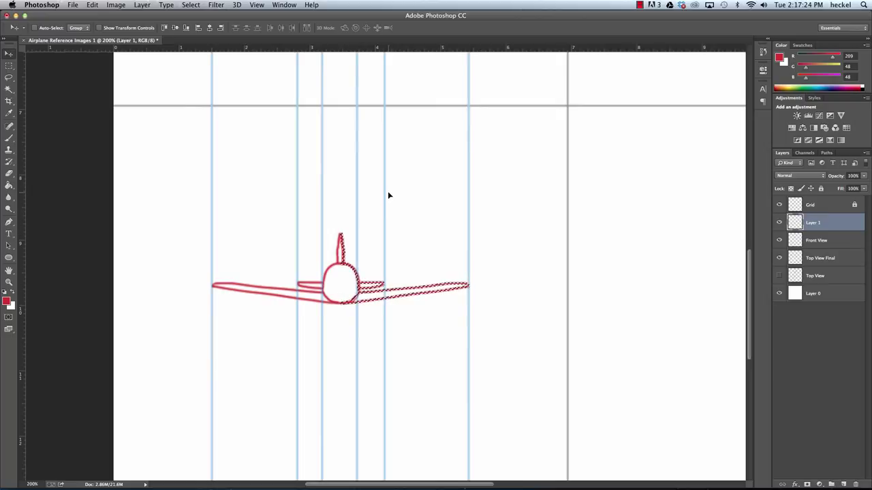
pyautogui.hotkey('ctrl', 'd')
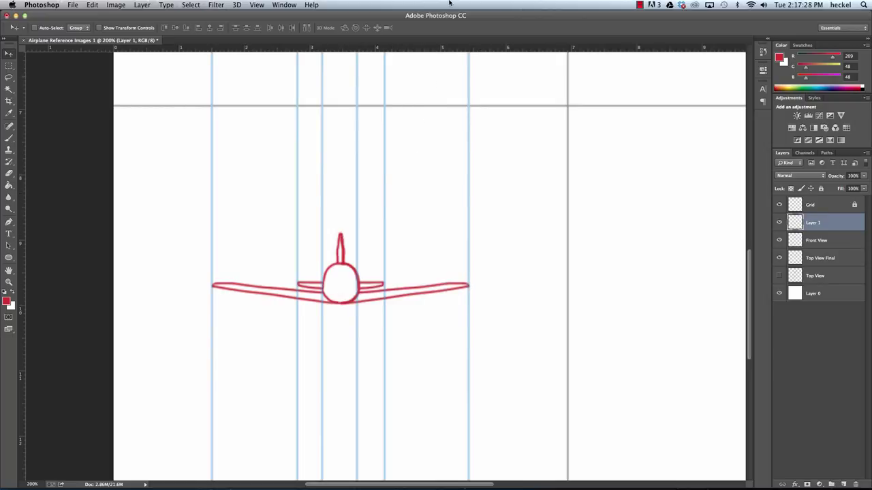
pyautogui.press('super+minus')
pyautogui.press('super+minus')
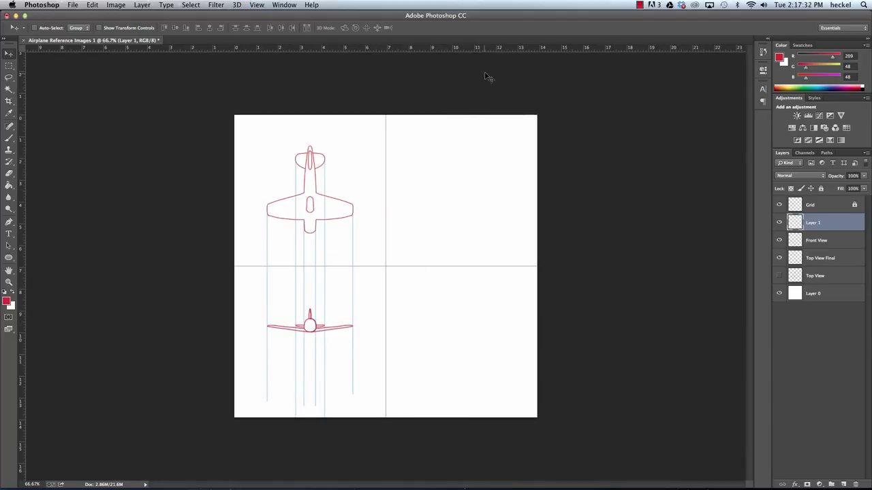
# Merge Layer 1 down into Front View, then toggle Front View's visibility to verify.
pyautogui.rightClick(812, 225)
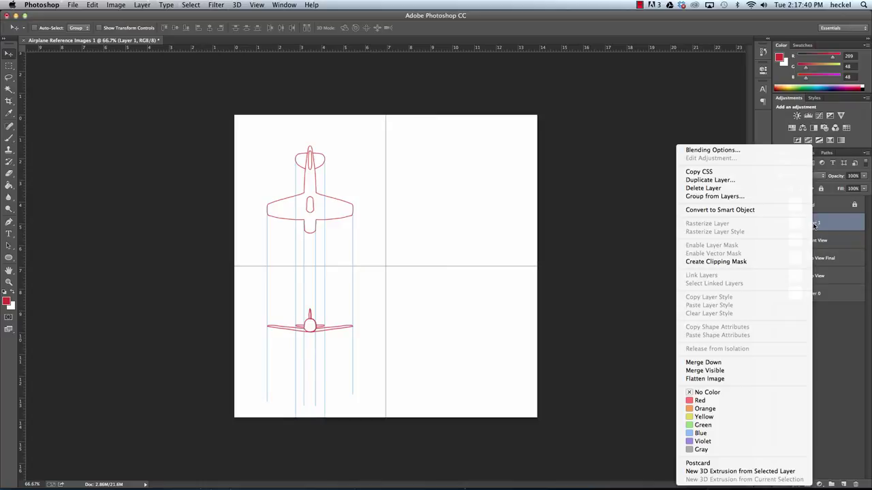
pyautogui.click(769, 363)
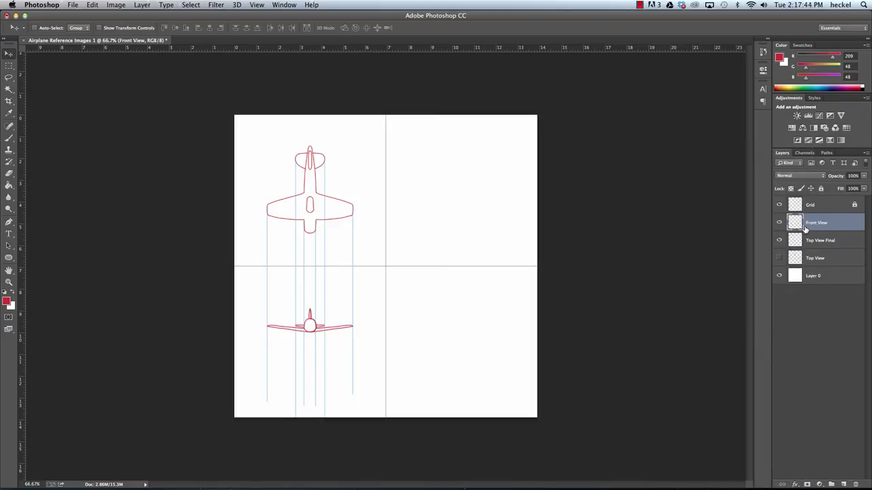
pyautogui.click(780, 223)
pyautogui.click(779, 222)
pyautogui.click(780, 223)
pyautogui.click(780, 223)
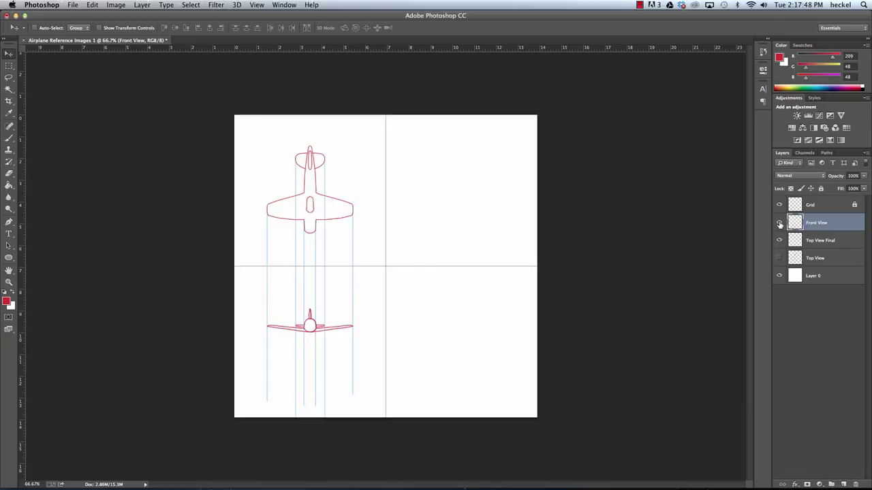